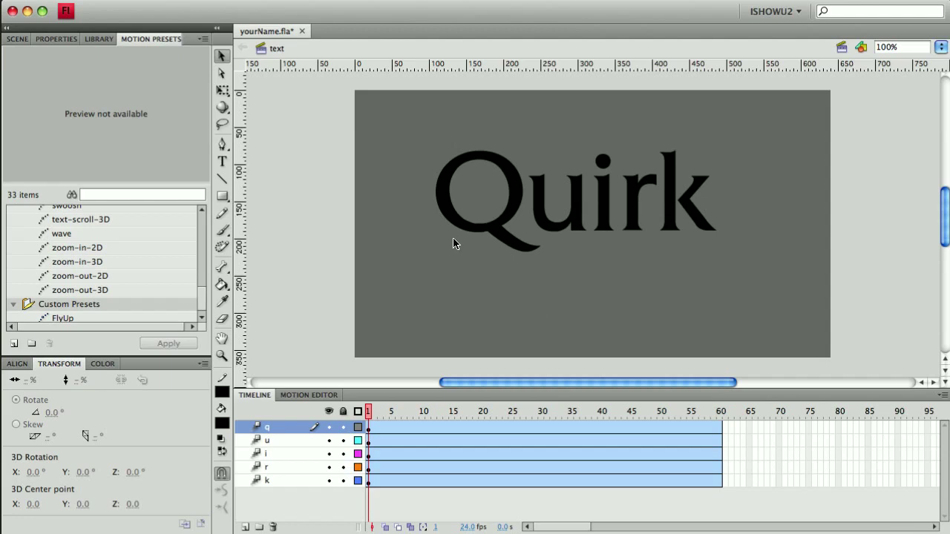
Step: Select the Q, u, r and k letter instances and bring up the Properties panel
click(492, 232)
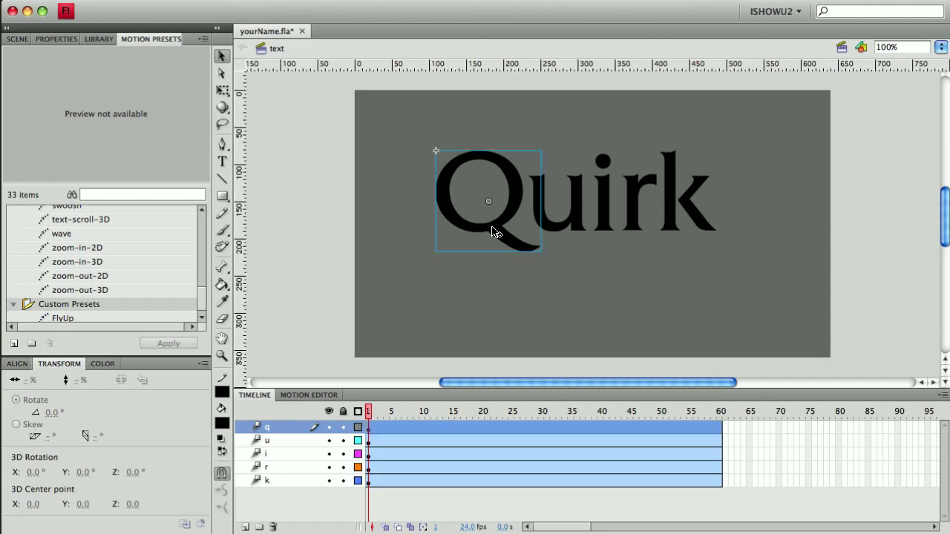
click(555, 223)
click(650, 225)
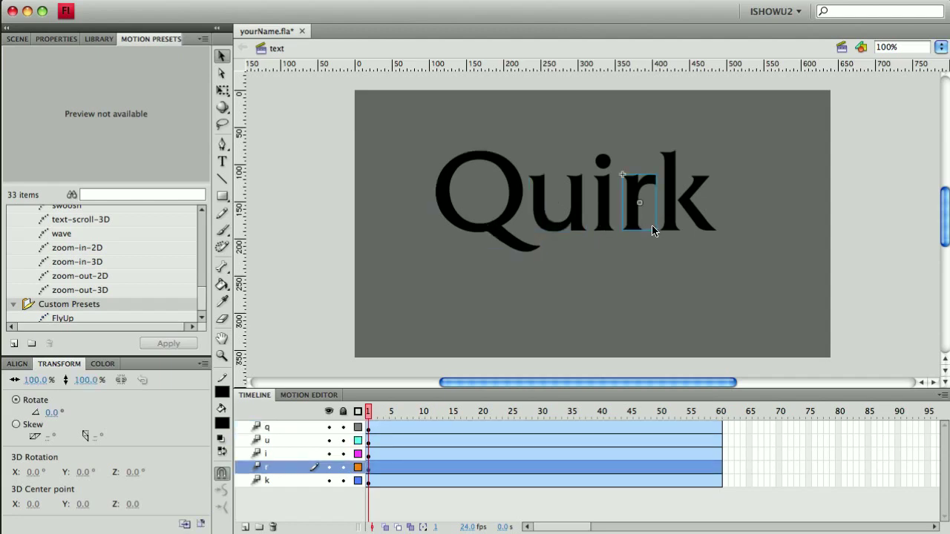
click(673, 226)
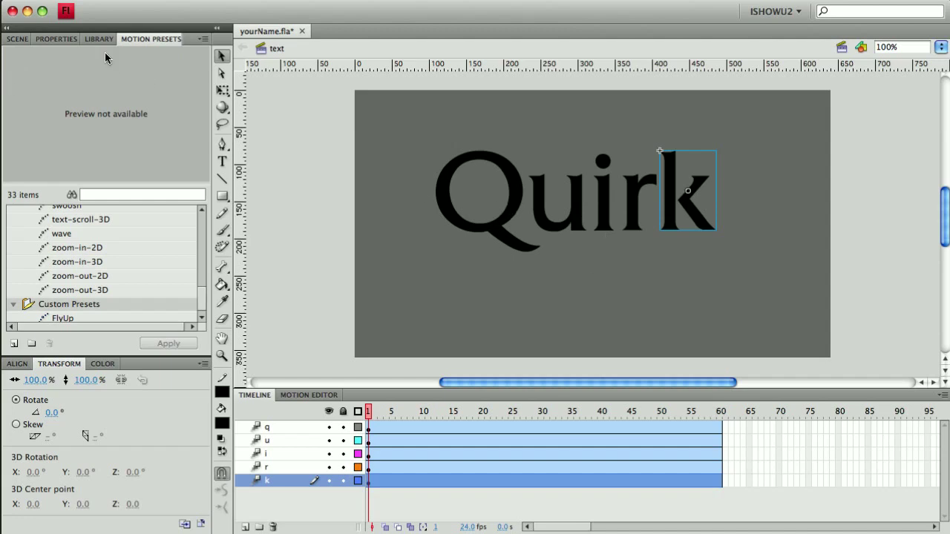
click(52, 40)
click(465, 265)
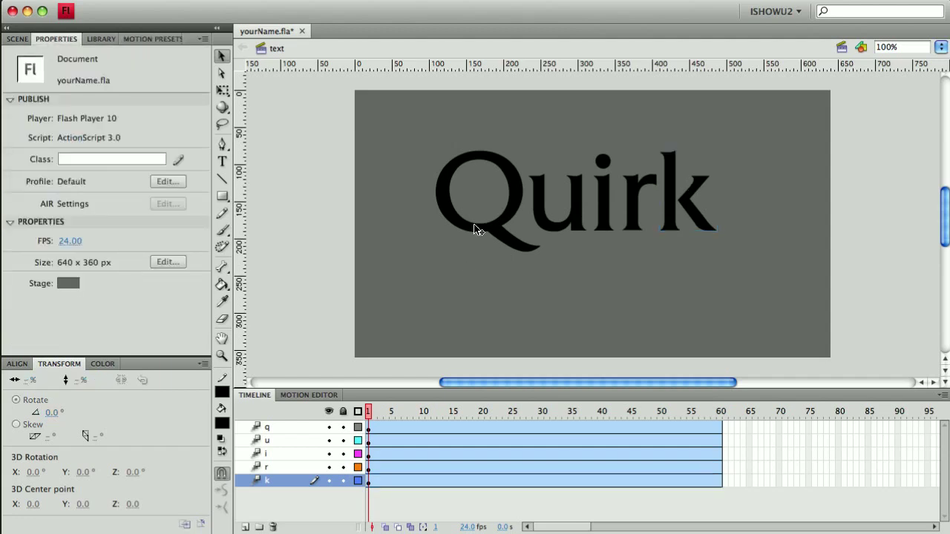
click(498, 240)
click(569, 230)
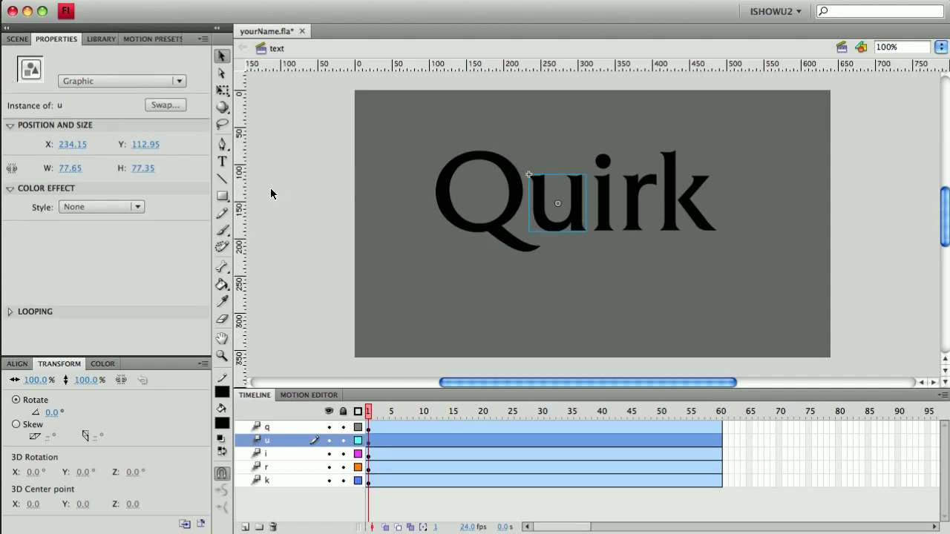
Step: Change the Q, u, r and k instance types from Graphic to Movie Clip
click(478, 229)
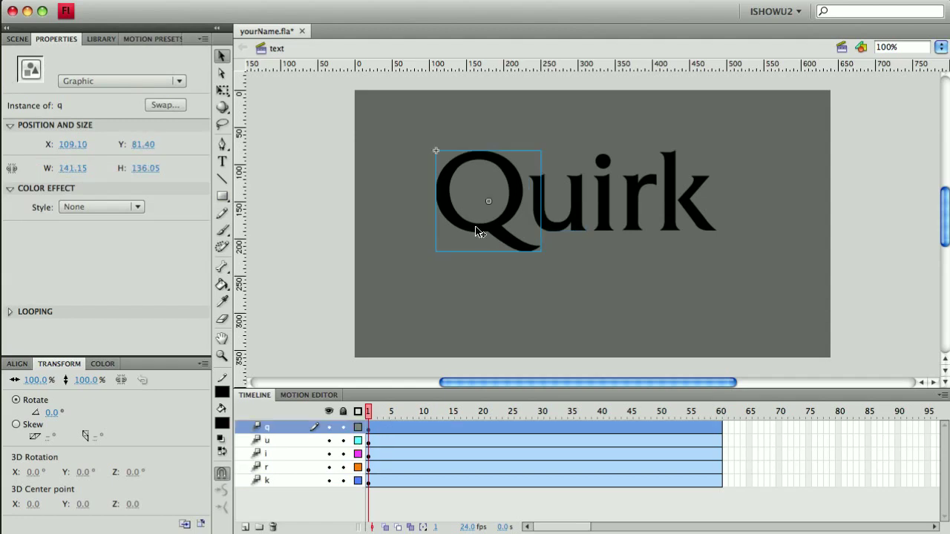
click(97, 81)
click(99, 92)
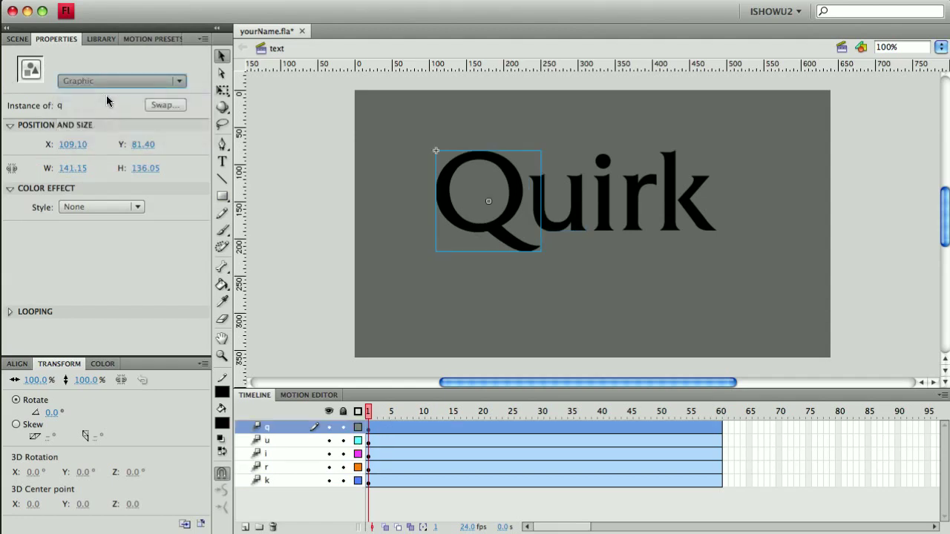
click(559, 232)
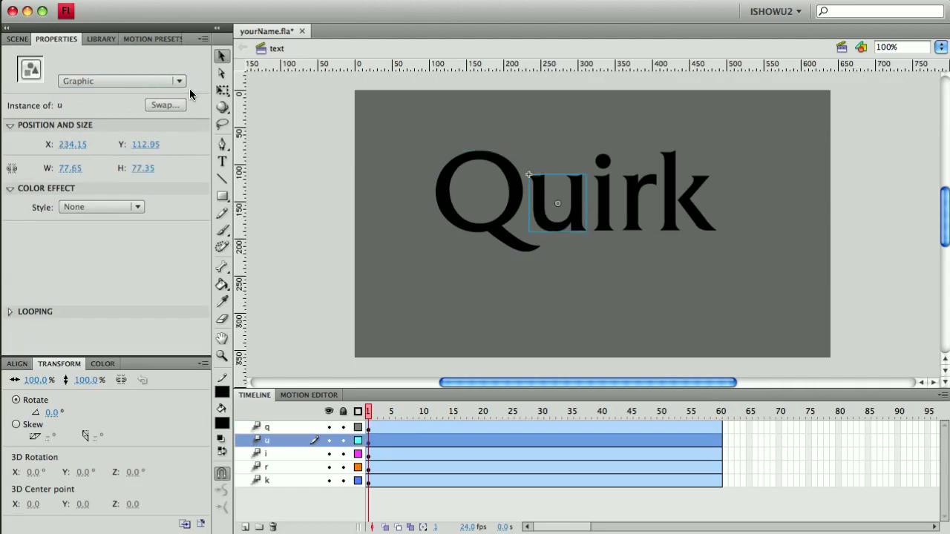
click(152, 82)
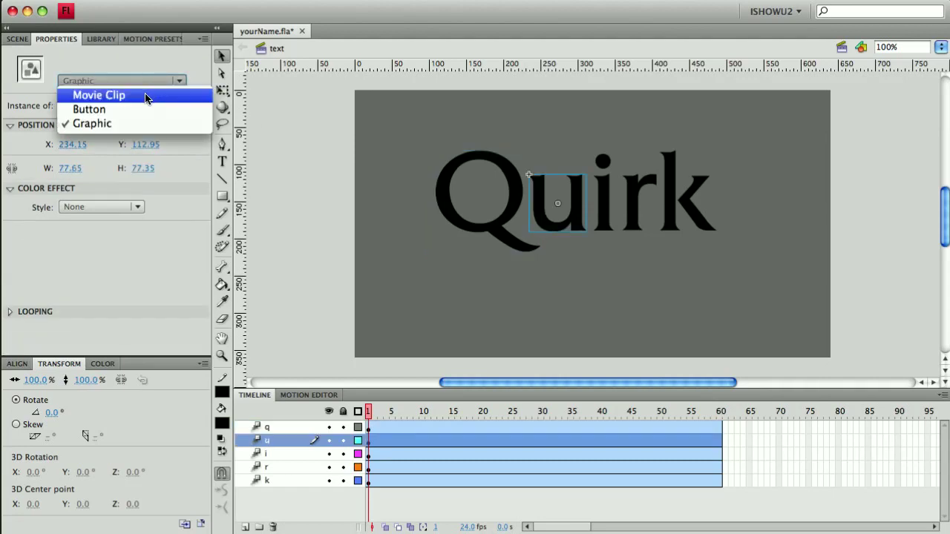
click(149, 93)
click(638, 213)
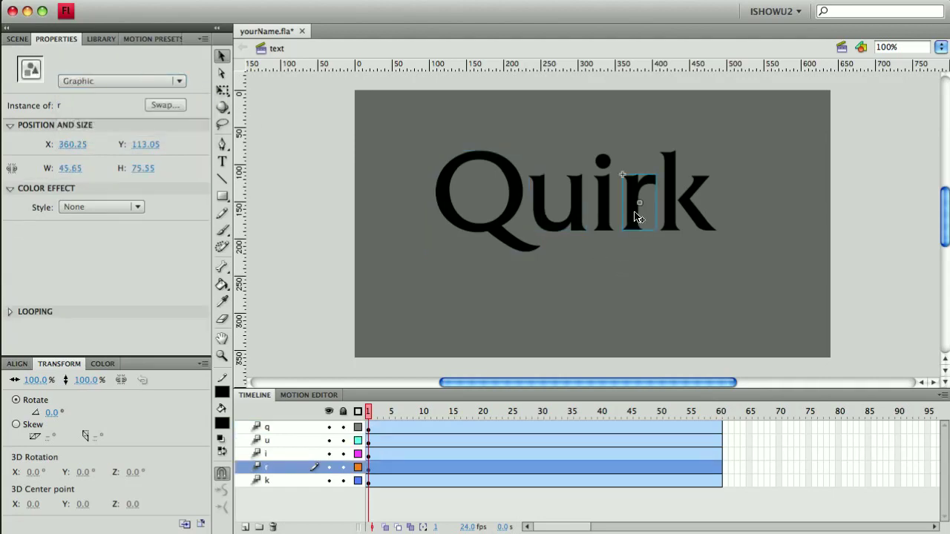
click(174, 78)
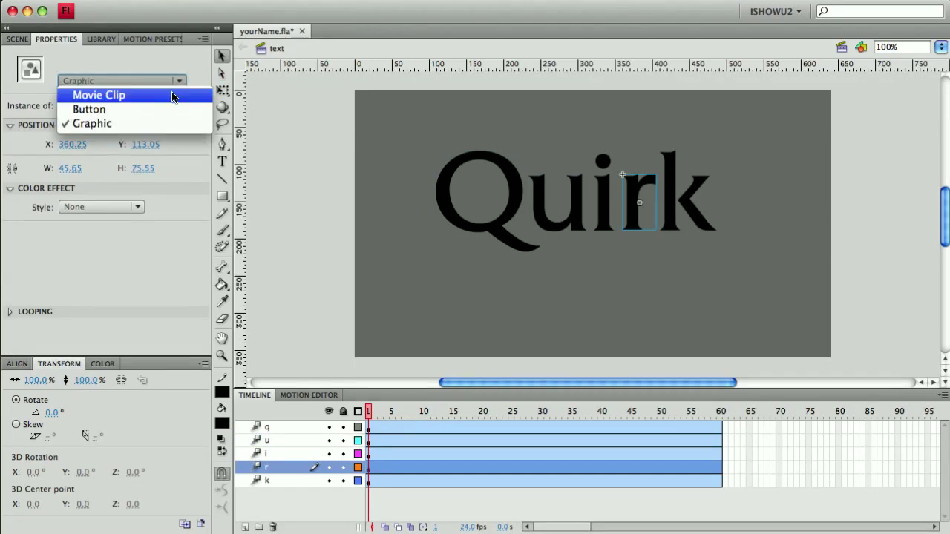
click(175, 95)
click(671, 229)
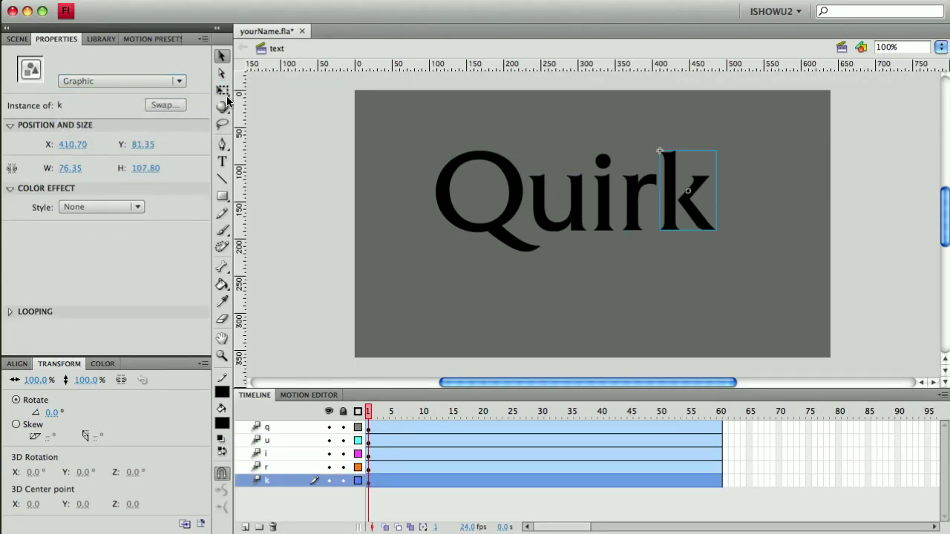
click(169, 81)
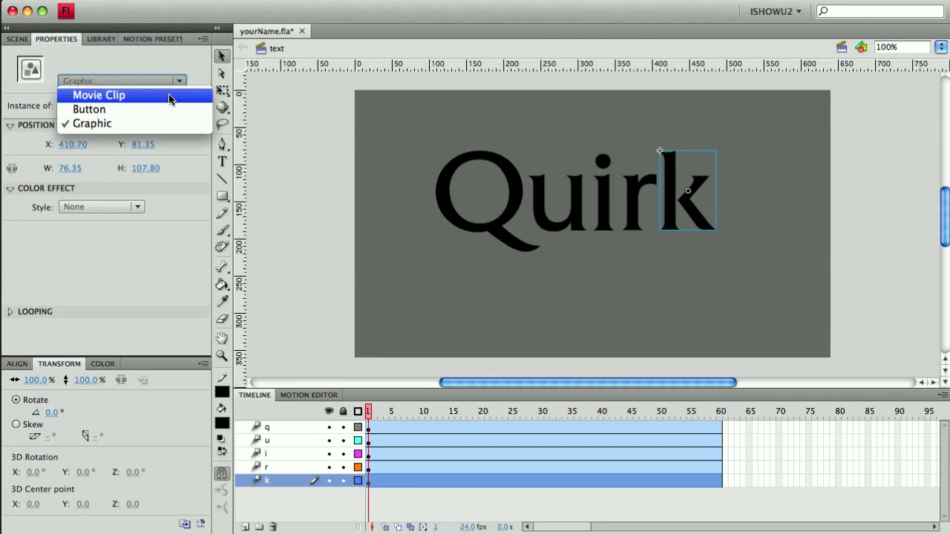
click(169, 96)
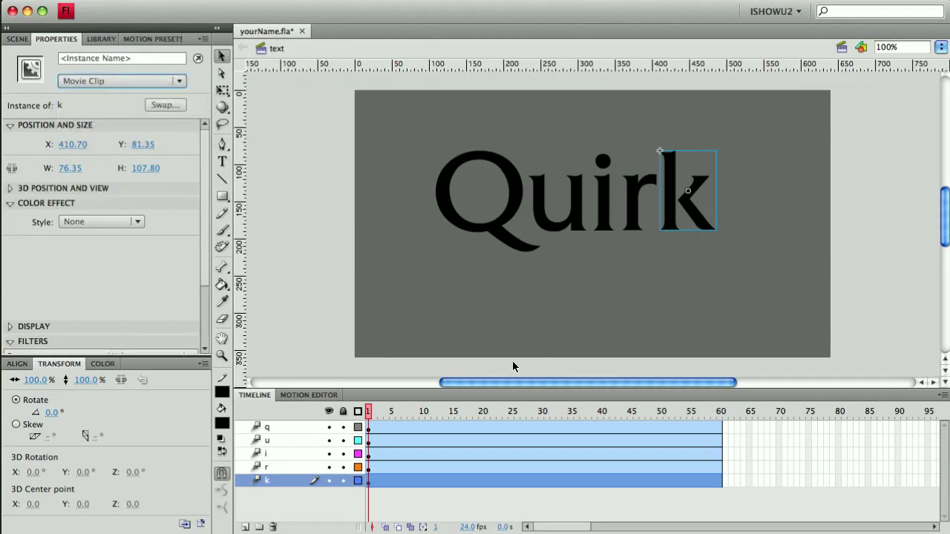
Step: Hide the i layer, then nudge the u movie clip two steps to the right
click(604, 216)
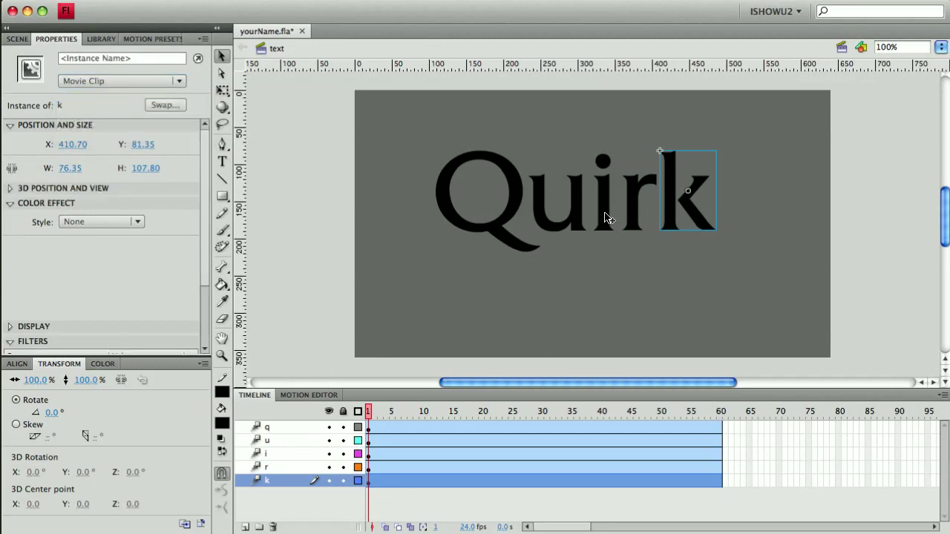
click(329, 453)
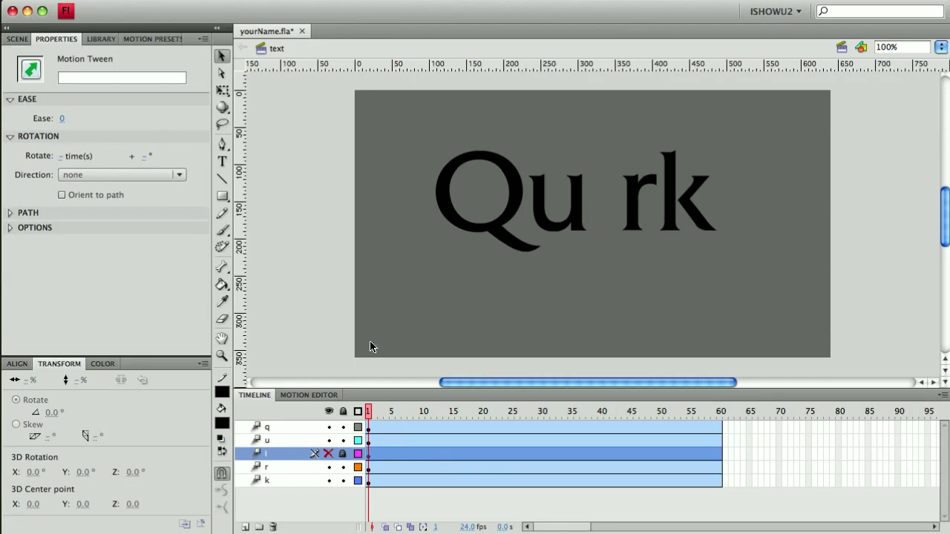
click(583, 236)
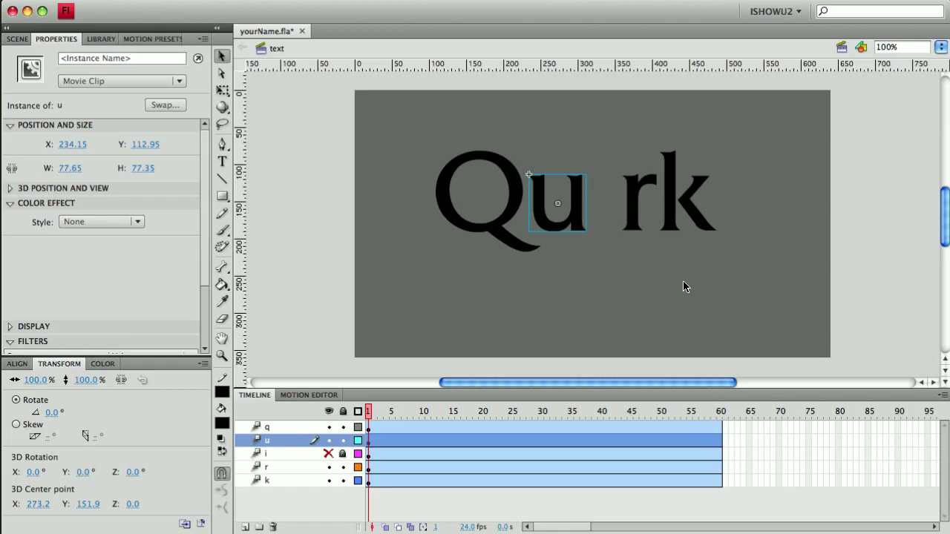
key(Right)
key(Right)
key(Right)
key(Right)
key(Right)
key(Right)
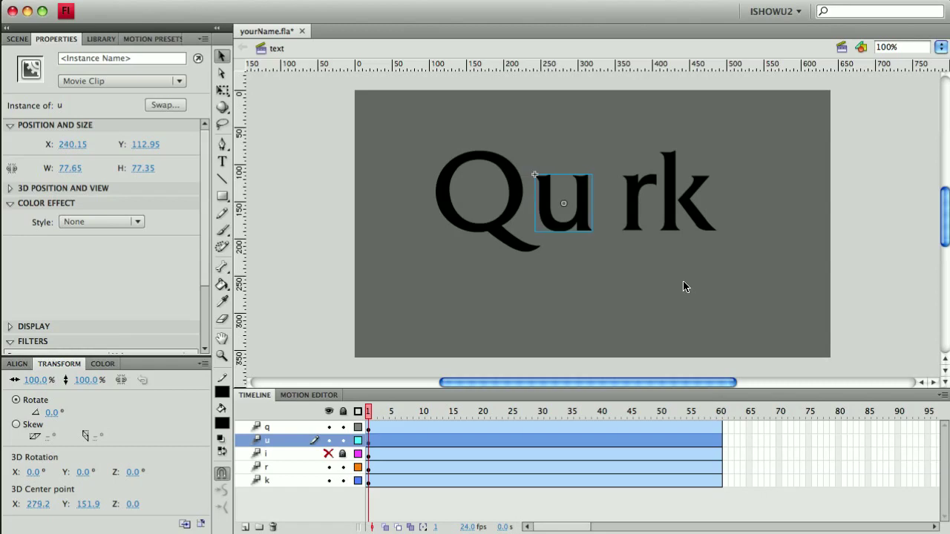
key(Right)
key(Right)
key(Right)
Step: Fine-tune the r clip's horizontal position, leaving its X at about 348
click(636, 219)
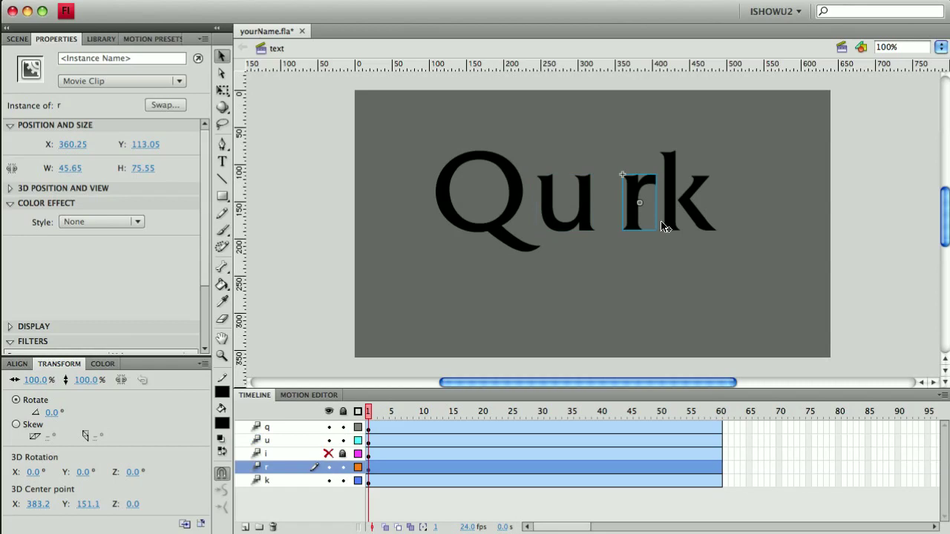
key(Left)
key(Left)
key(Left)
key(Left)
key(Left)
key(Left)
key(Left)
key(Left)
key(Left)
key(Left)
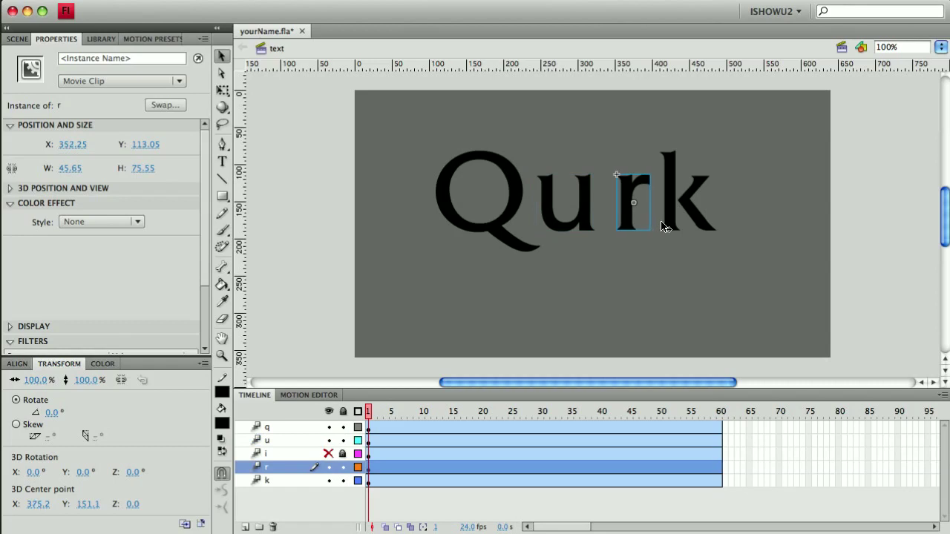
key(Left)
key(Left)
key(Left)
key(Left)
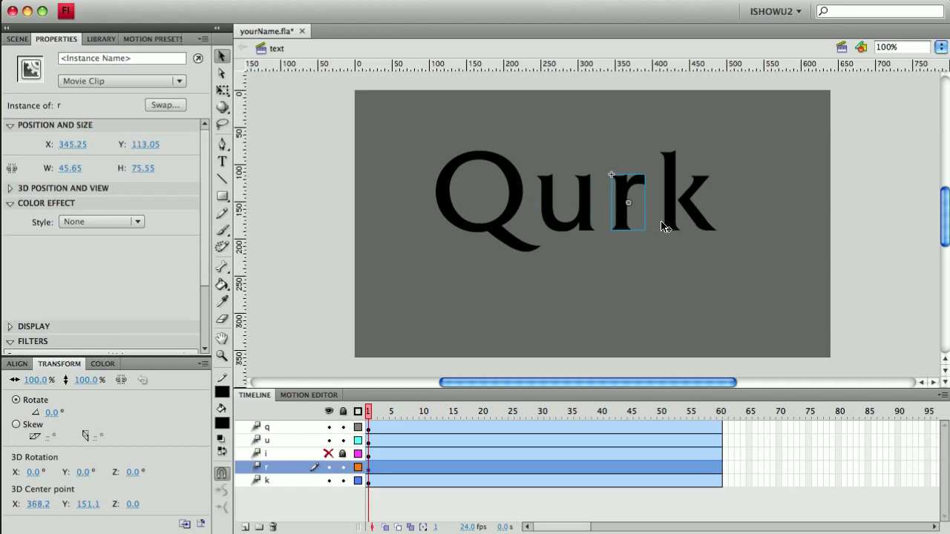
click(720, 238)
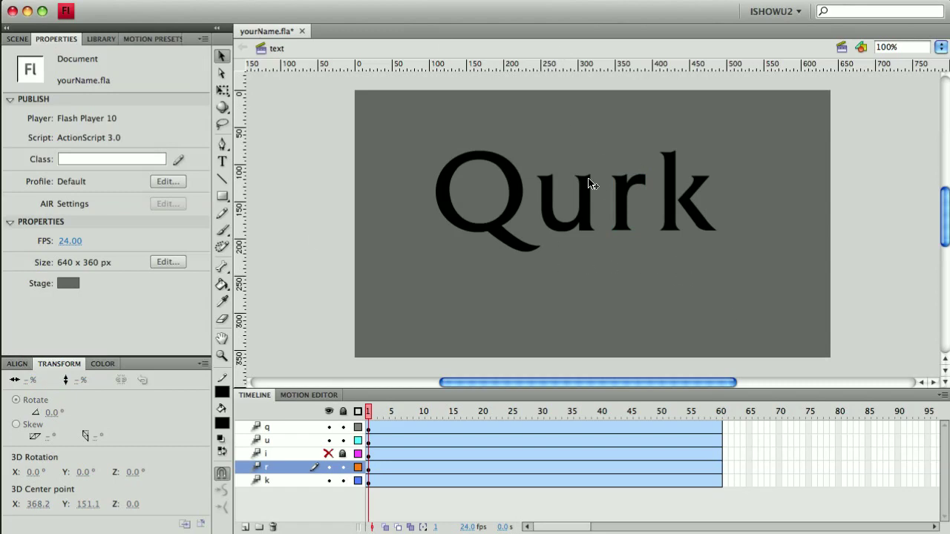
click(629, 230)
drag(628, 230, 631, 229)
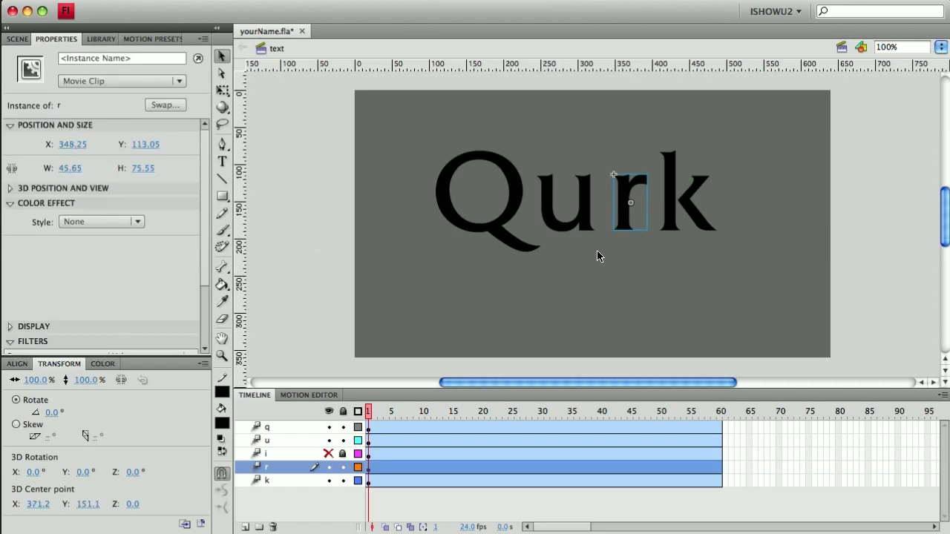
click(597, 250)
click(628, 224)
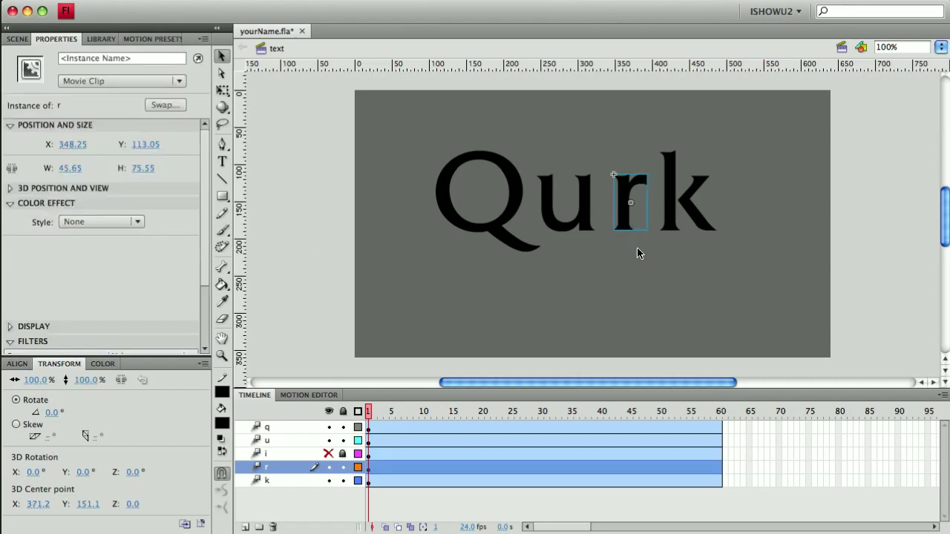
key(Left)
key(Left)
click(574, 297)
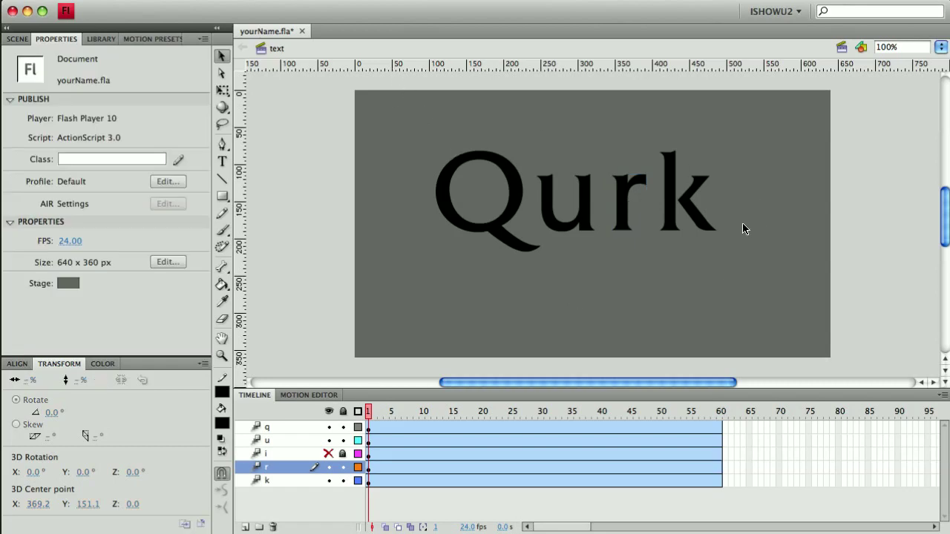
Step: Marquee-select the Q, u, r and k letters and bring up Motion Presets
drag(426, 120, 773, 286)
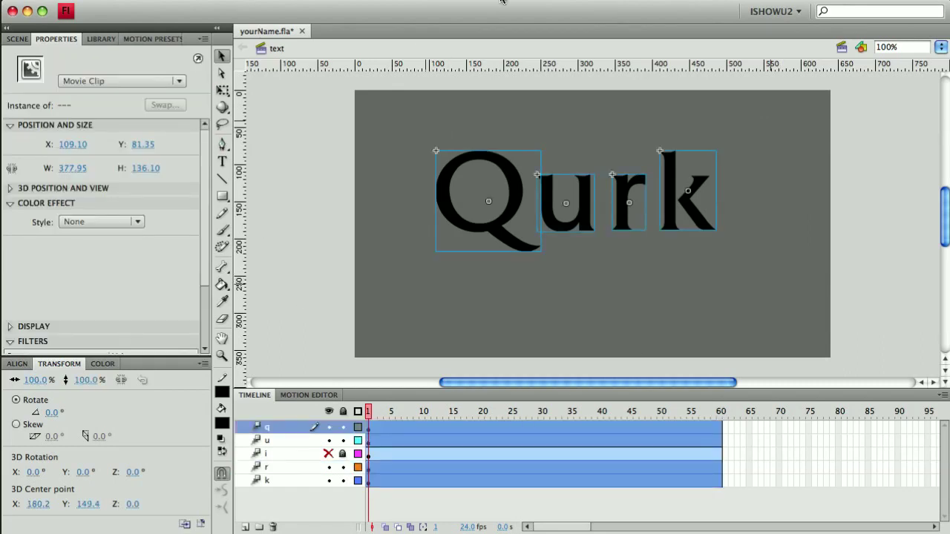
click(158, 40)
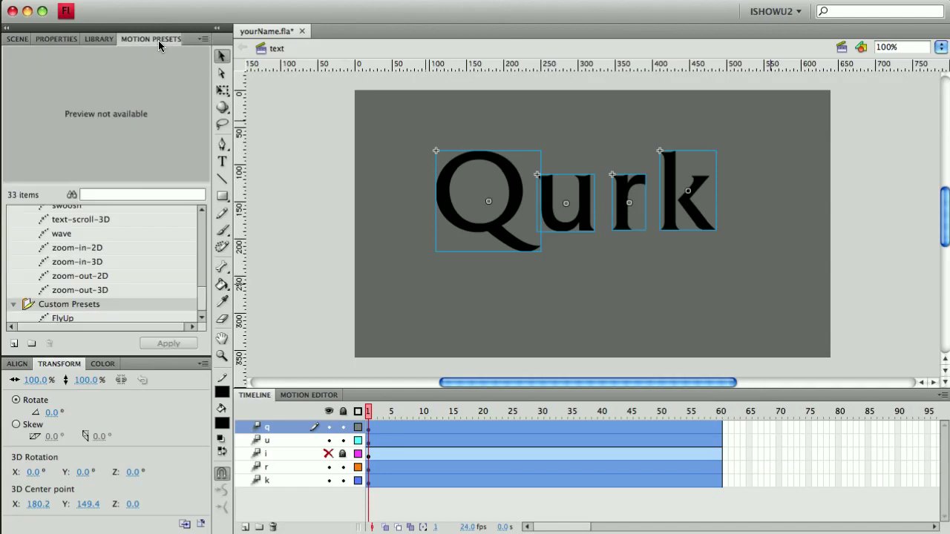
click(493, 1)
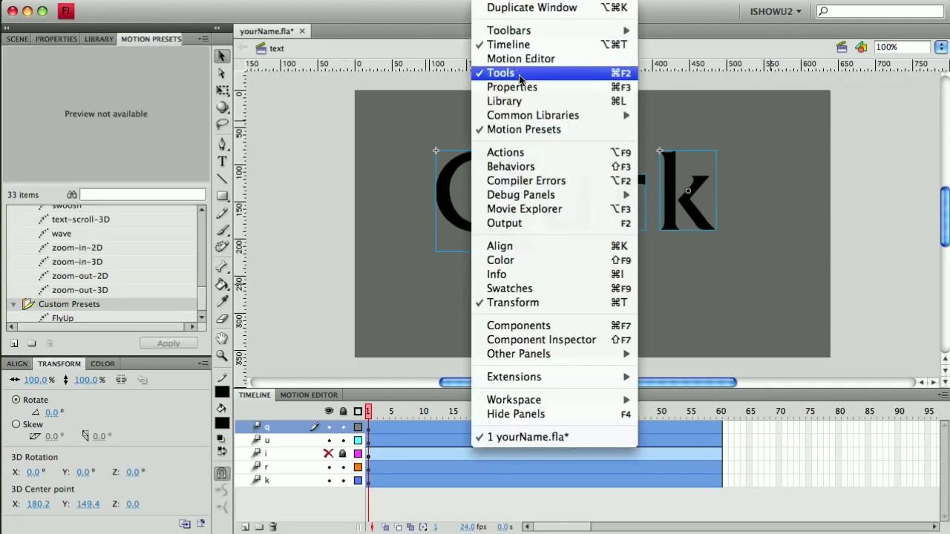
mouse_move(528, 122)
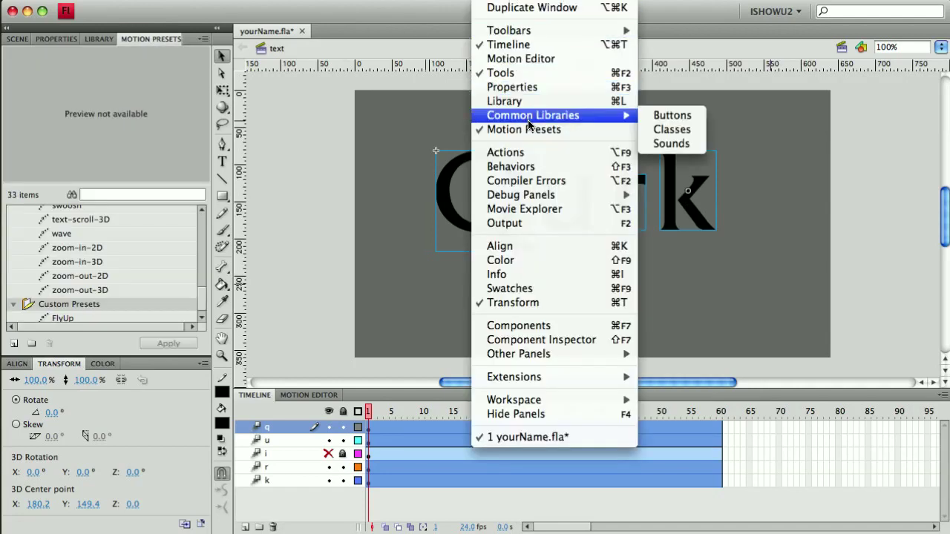
click(177, 125)
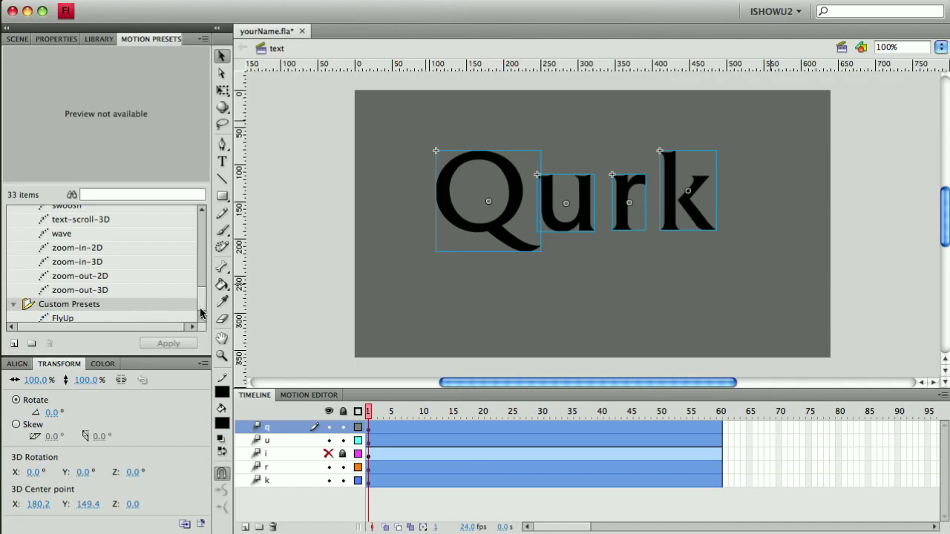
Step: Preview presets, then apply zoom-in-2D to the letters, replacing their existing motion
click(93, 219)
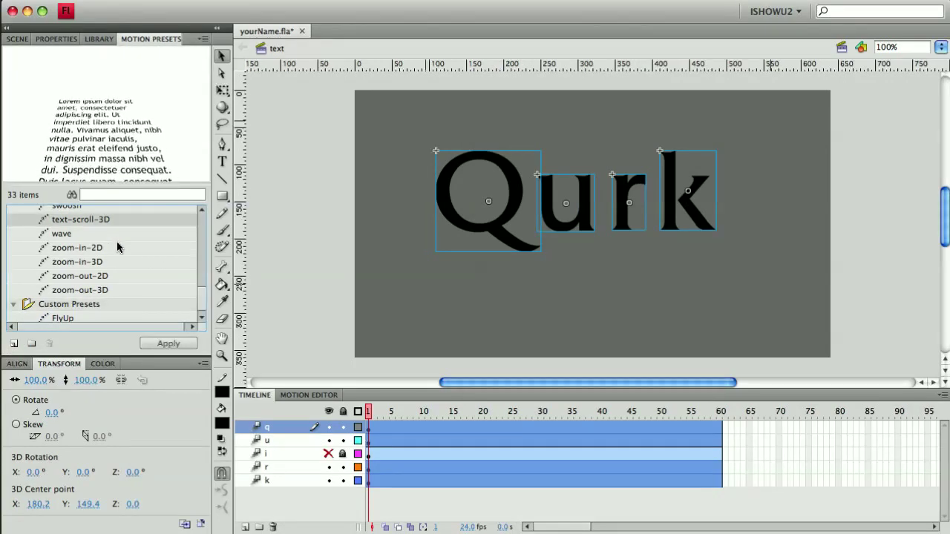
click(66, 248)
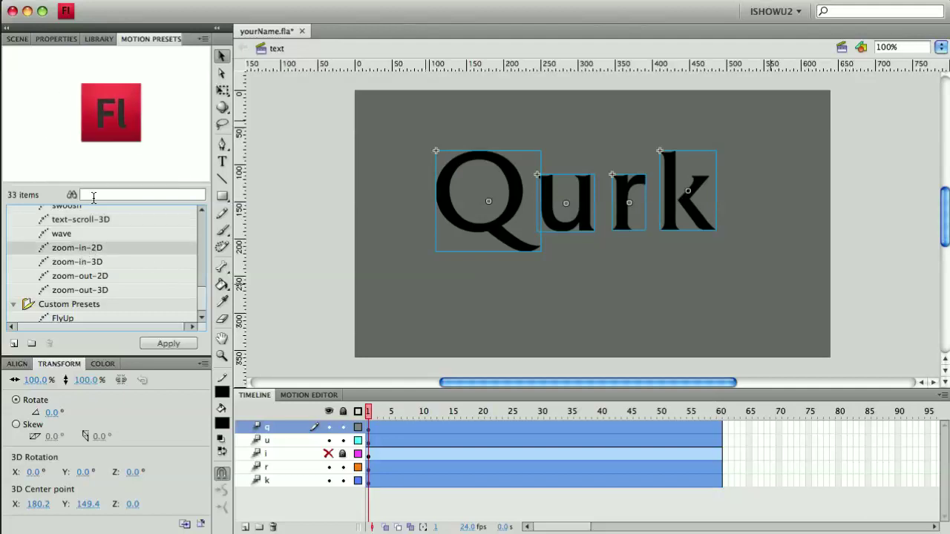
click(91, 292)
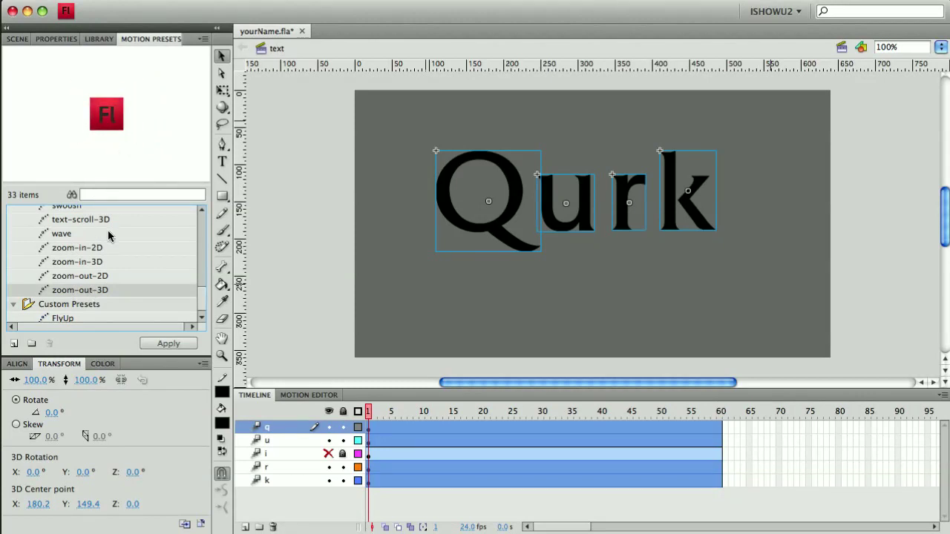
click(75, 249)
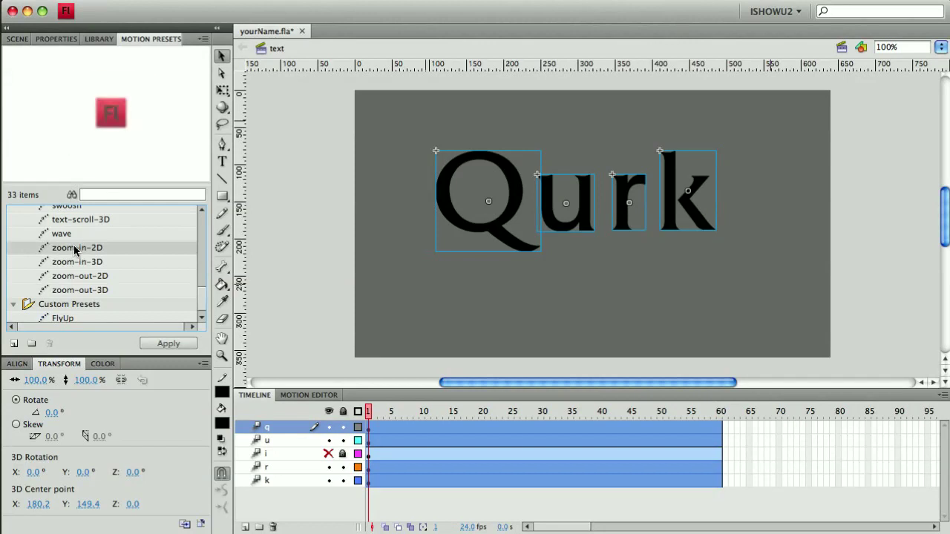
click(176, 346)
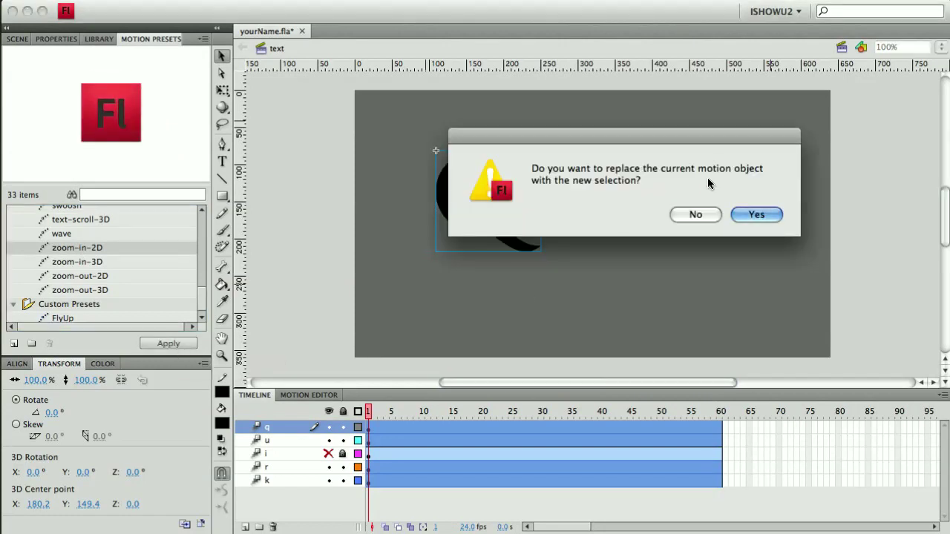
click(748, 215)
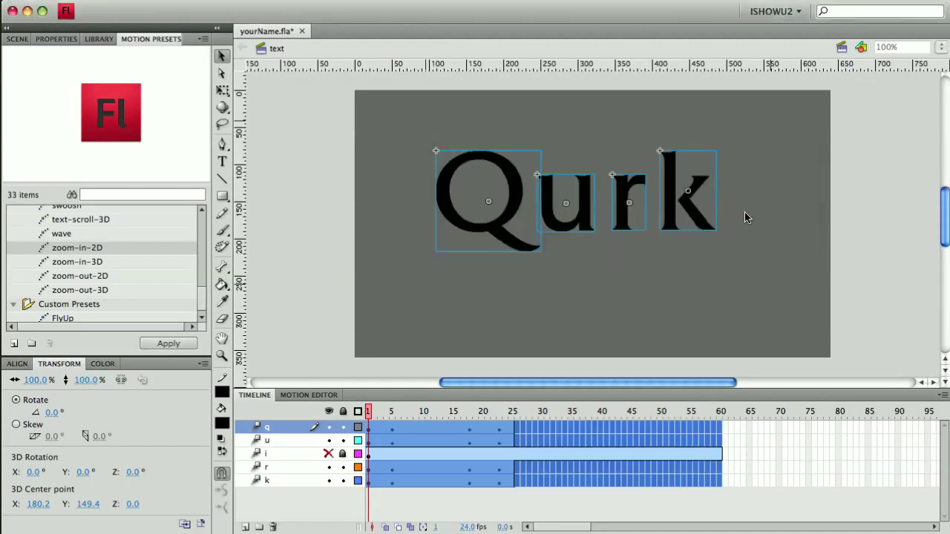
Step: Scrub the timeline to review the zoom-in, then make layer i visible again
click(806, 468)
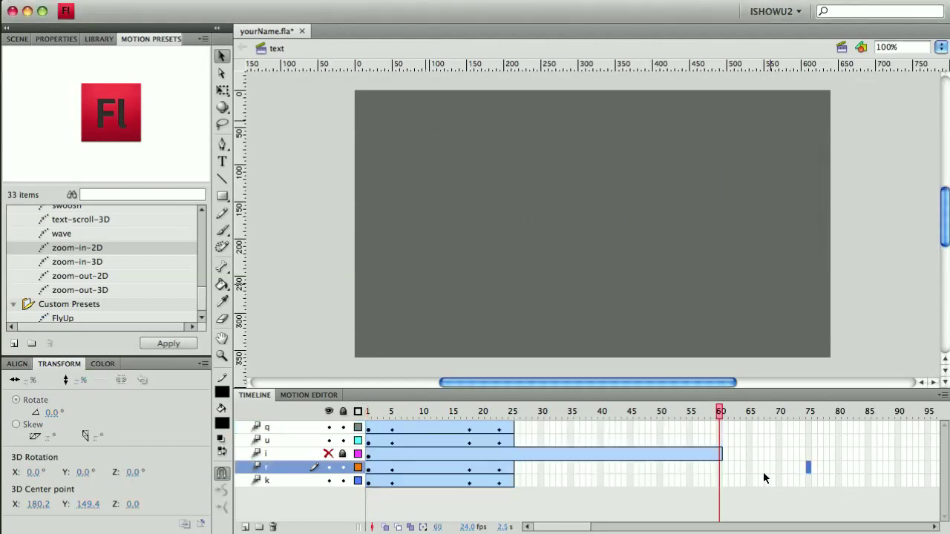
drag(368, 412, 511, 421)
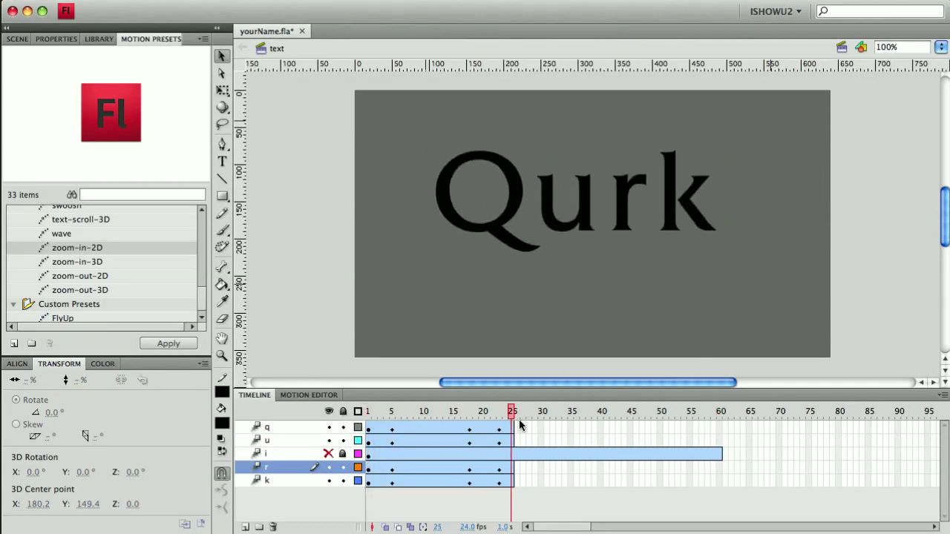
click(330, 454)
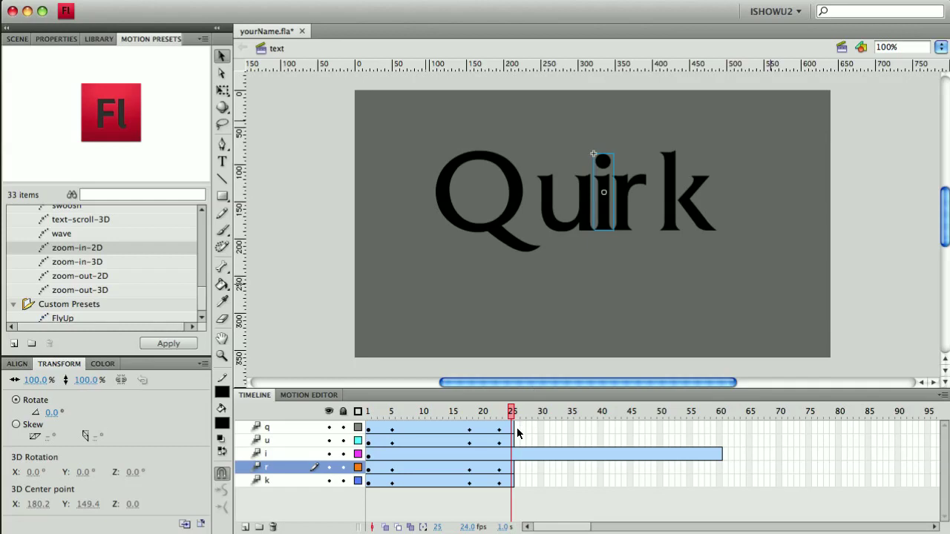
Step: Select frame 26 on the q, u, r and k layers and insert keyframes with F6
click(516, 427)
click(518, 440)
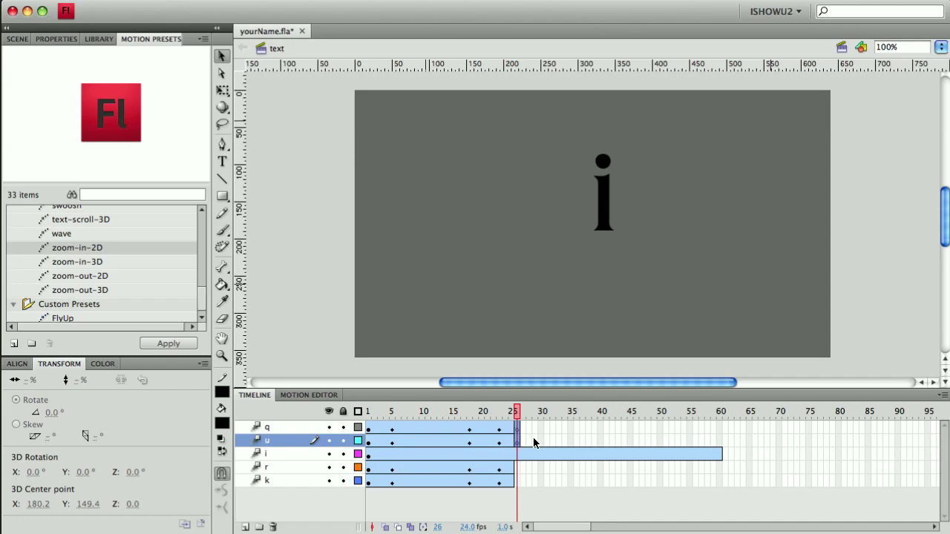
drag(517, 466, 520, 481)
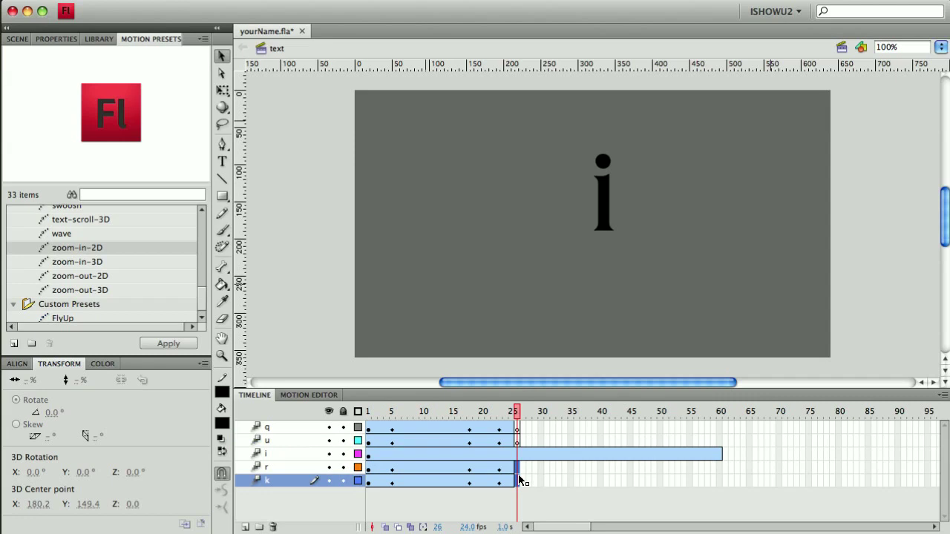
key(F6)
Step: Copy the full-size Q, u, r and k letters from frame 23
click(500, 410)
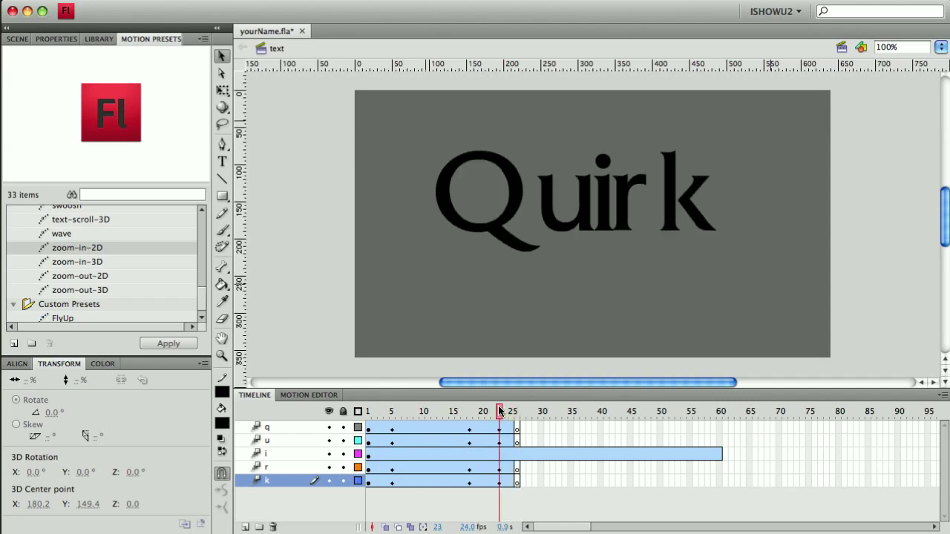
click(516, 204)
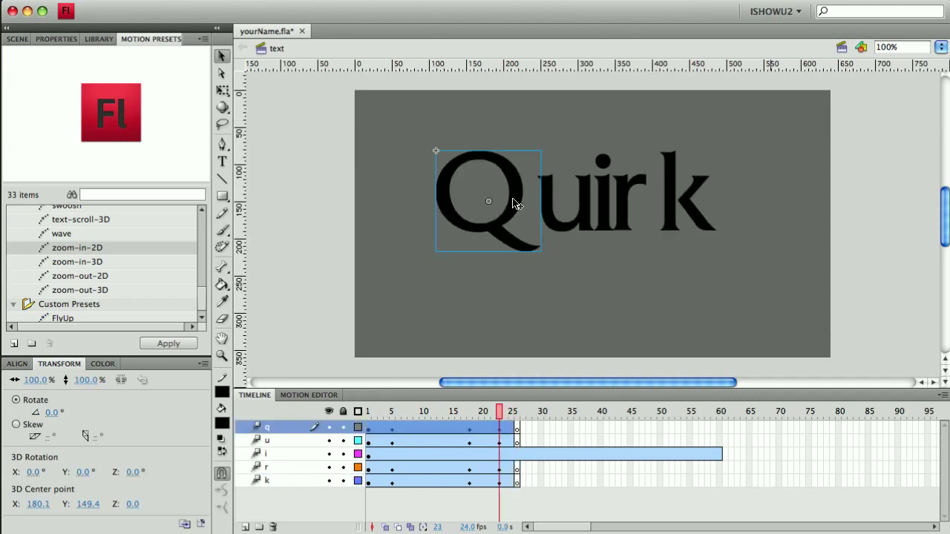
shift+click(559, 223)
shift+click(627, 221)
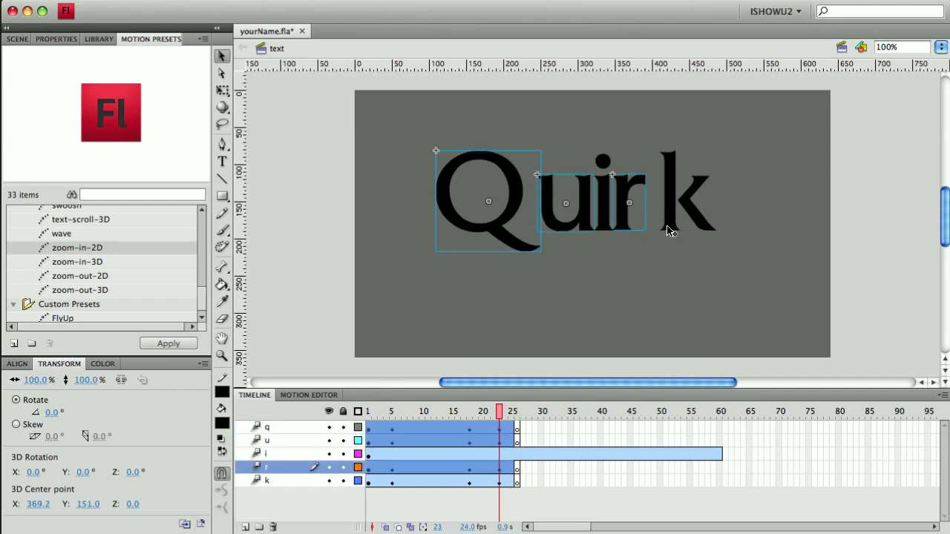
shift+click(672, 228)
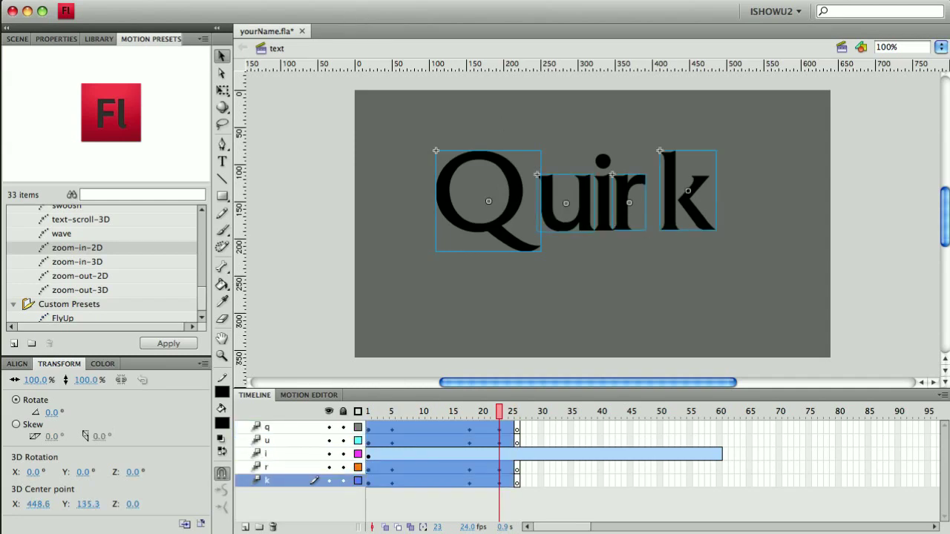
click(132, 2)
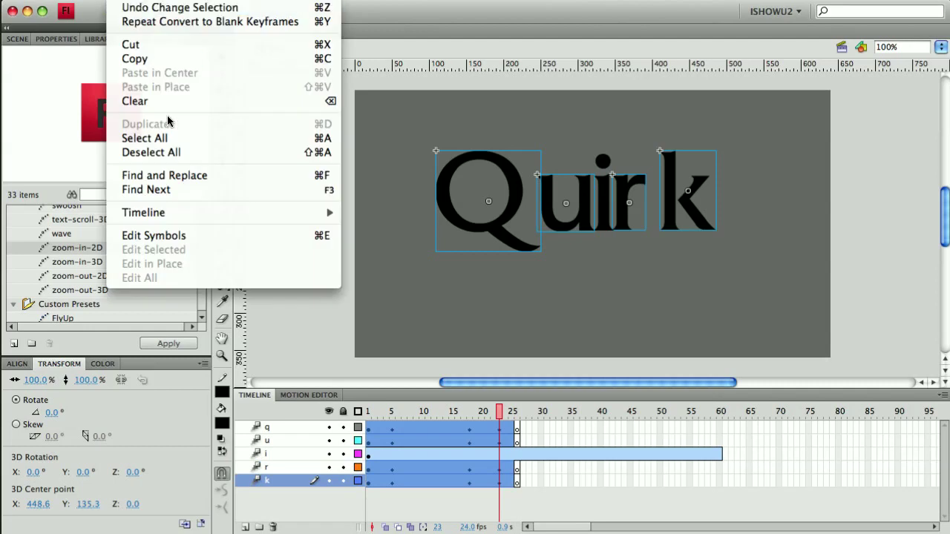
click(158, 63)
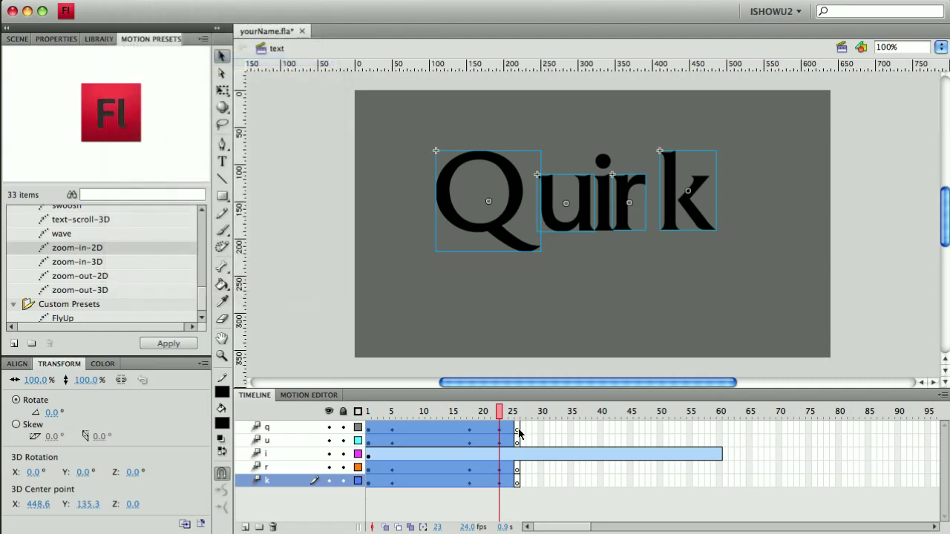
Step: Select frame 26 on layers q through k and Paste in Place there
click(518, 433)
click(518, 442)
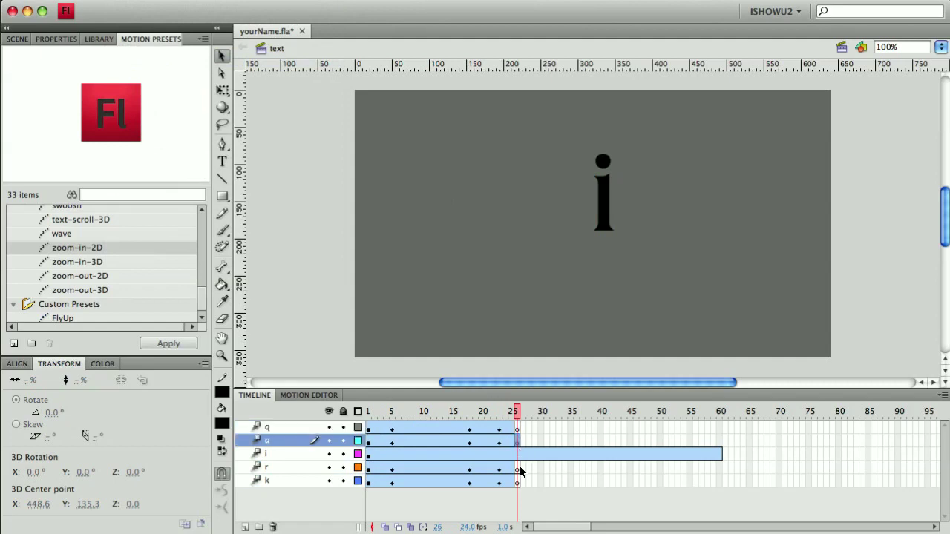
click(518, 428)
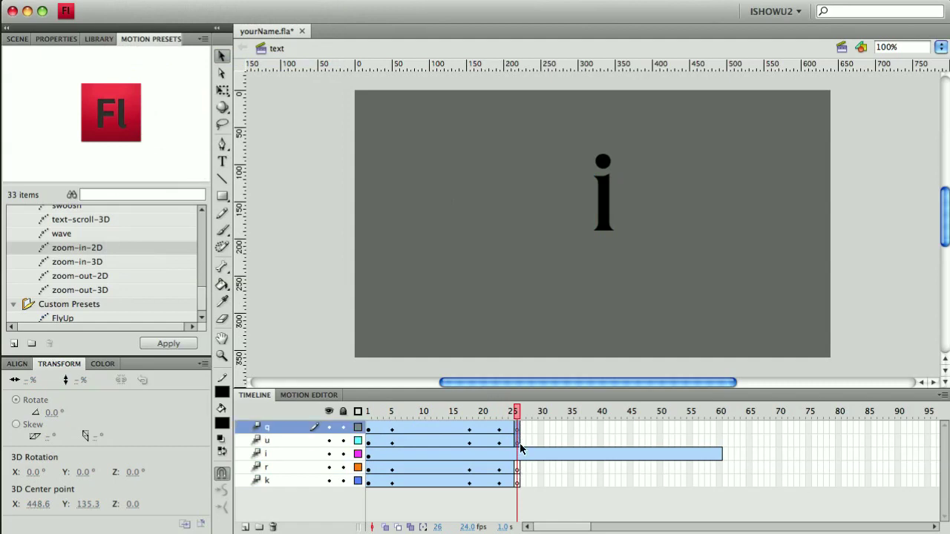
click(518, 468)
click(518, 482)
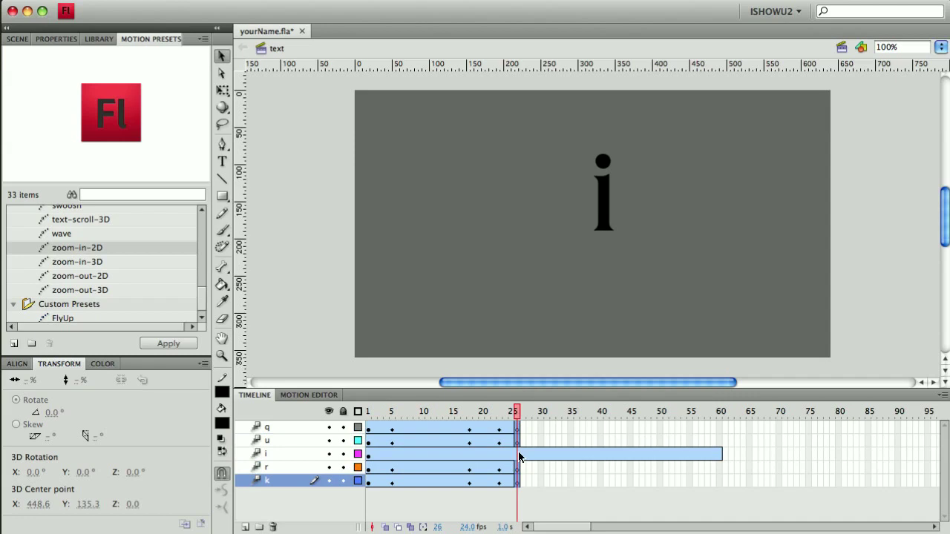
click(121, 1)
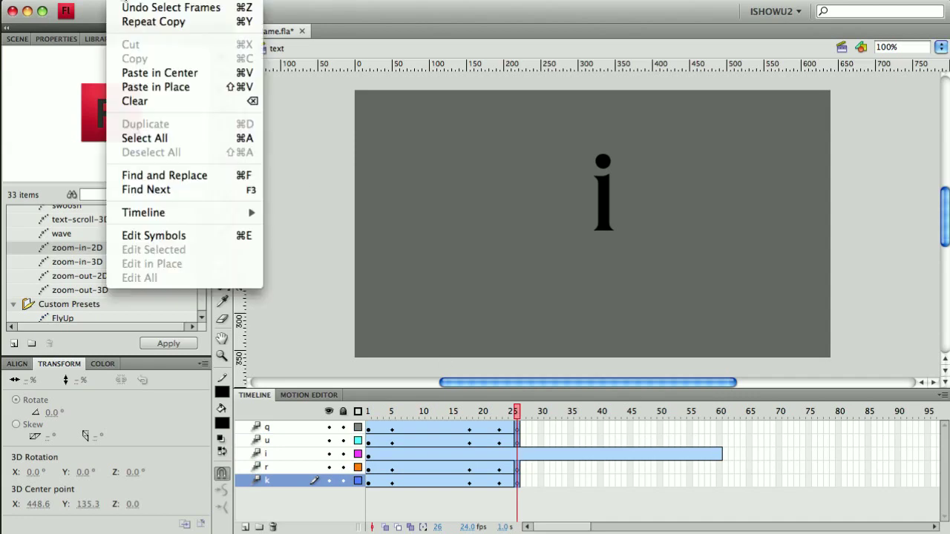
click(152, 87)
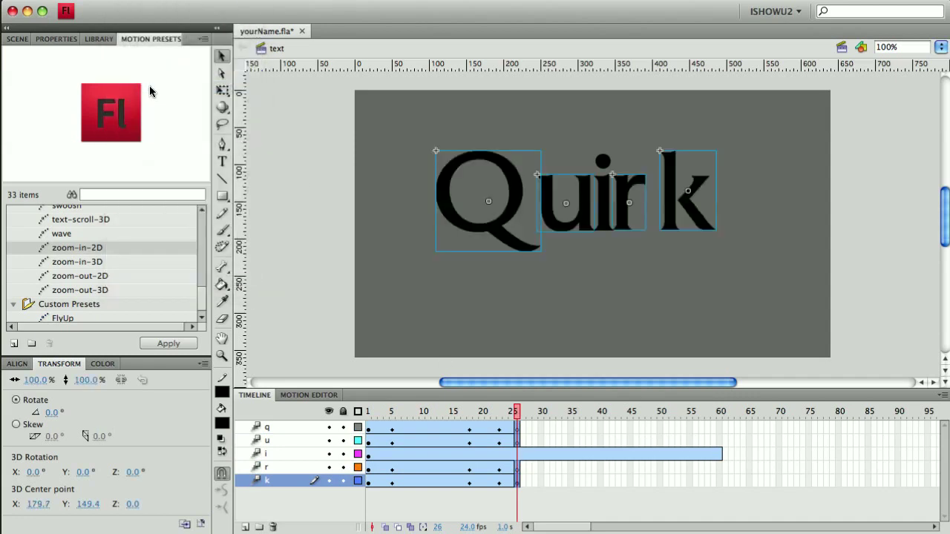
click(547, 340)
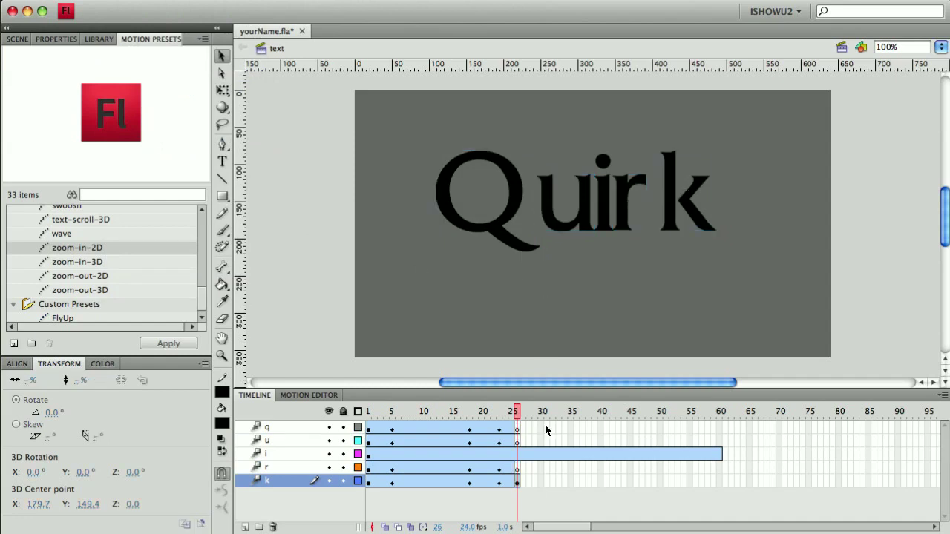
click(518, 484)
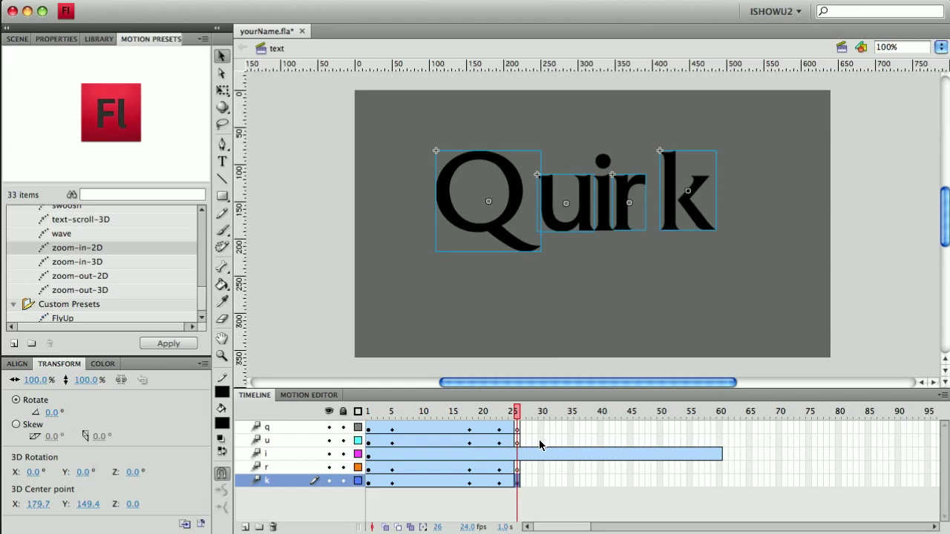
Step: Delete the pasted letters, then Paste in Place the Q at frame 26 on layer q
key(Delete)
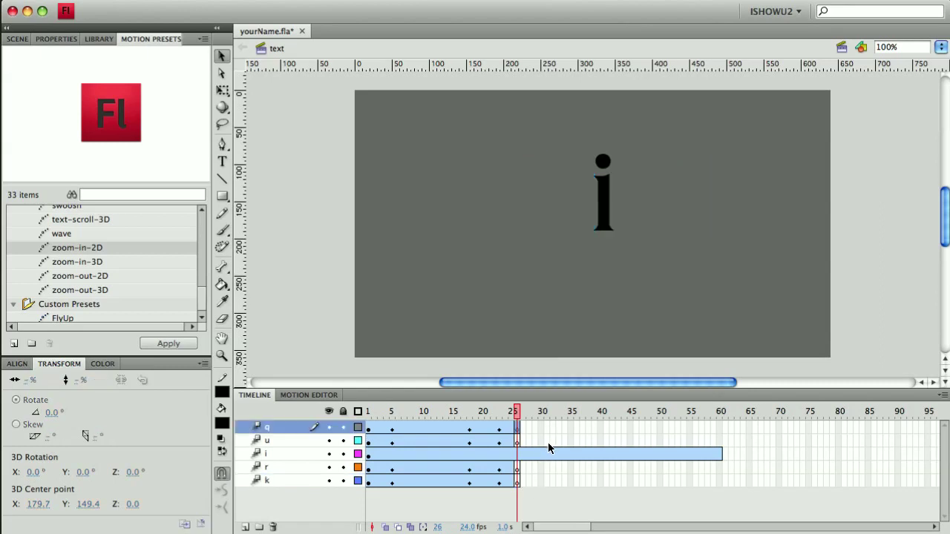
click(499, 428)
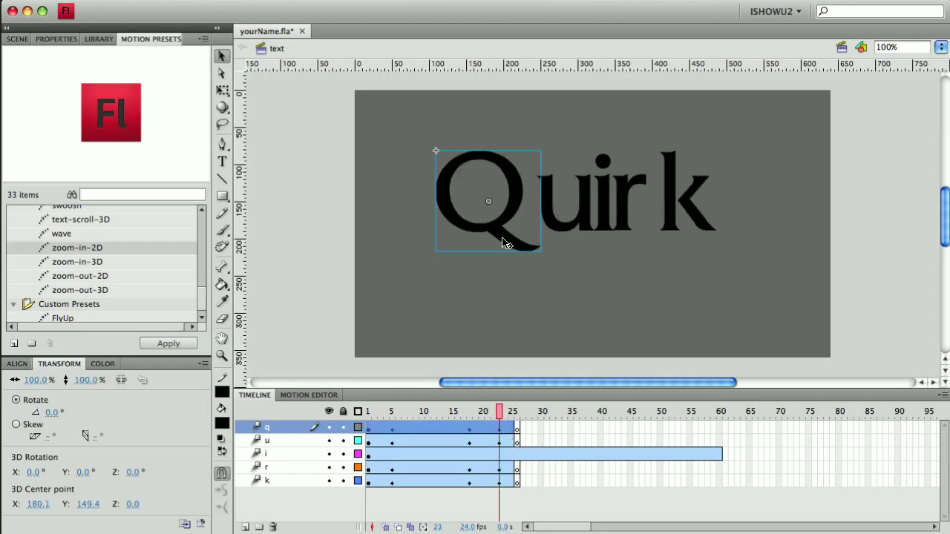
click(517, 429)
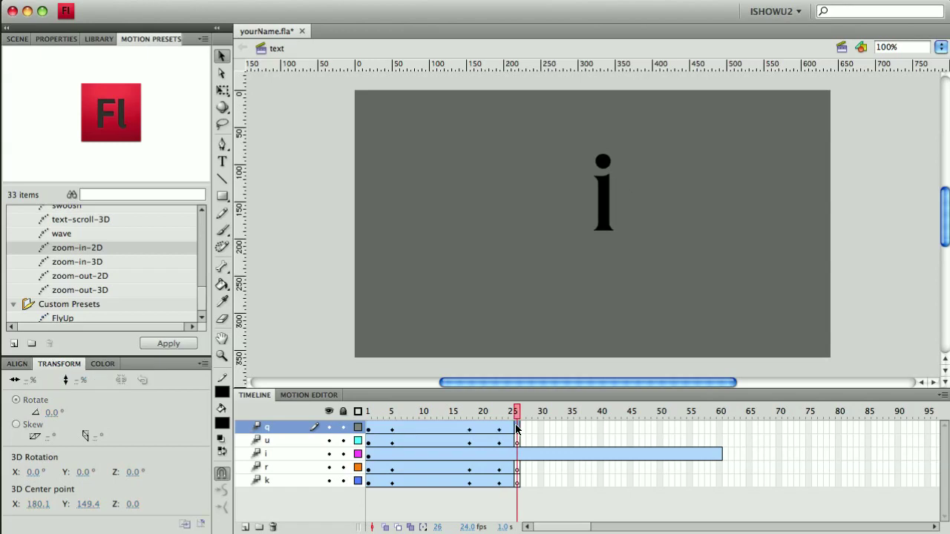
click(129, 1)
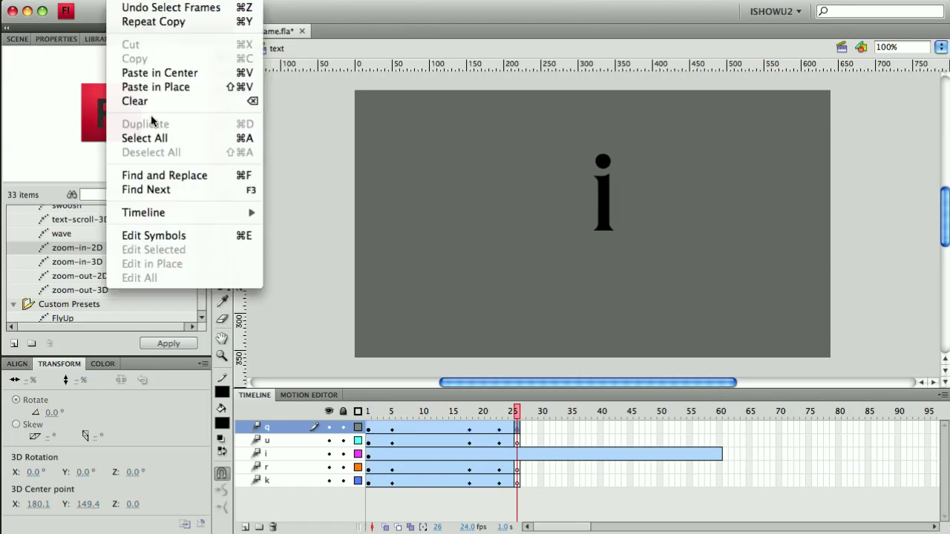
click(158, 87)
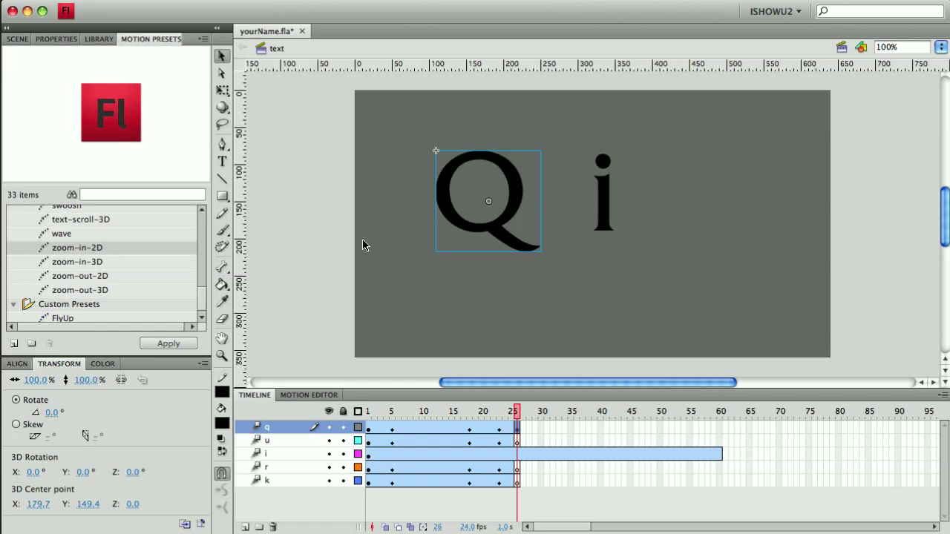
Step: Add F6 keyframes at frame 26 holding the u, r and k letters in place
click(499, 443)
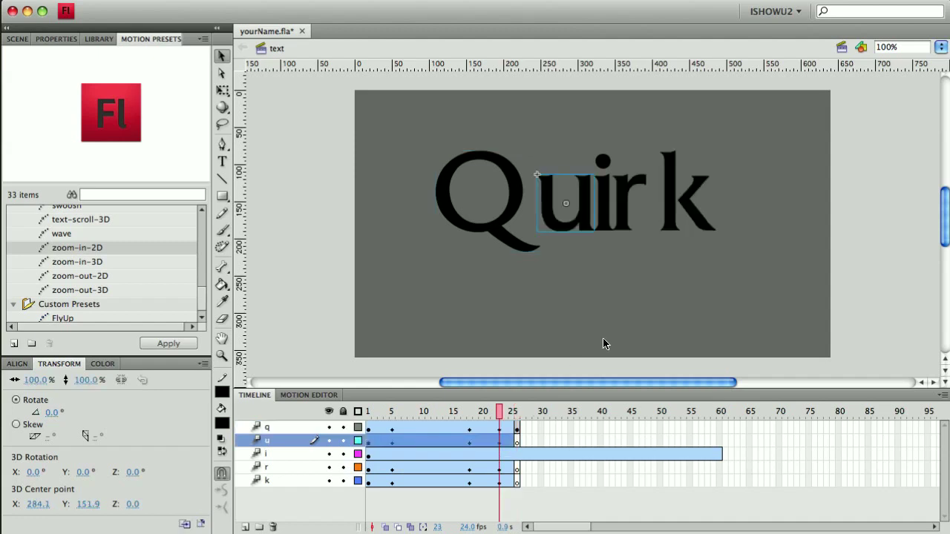
click(517, 440)
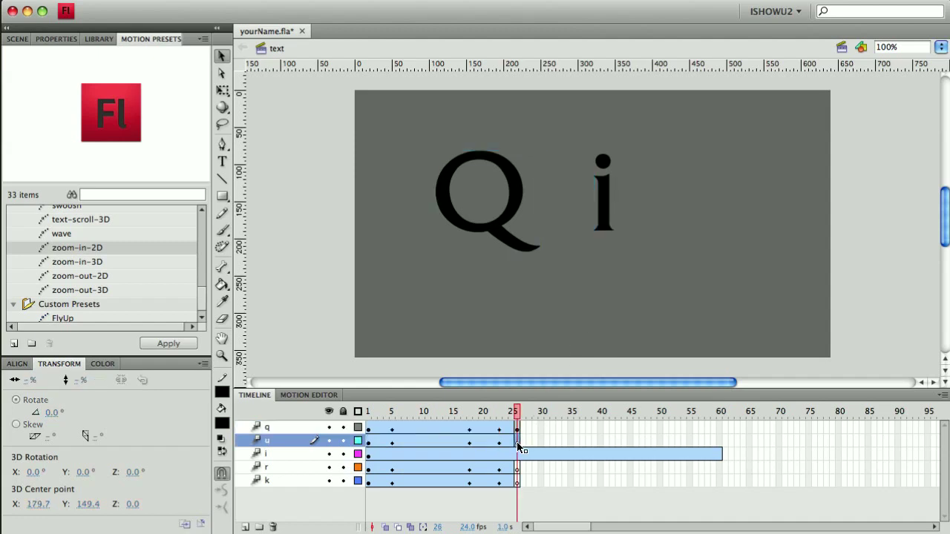
key(F6)
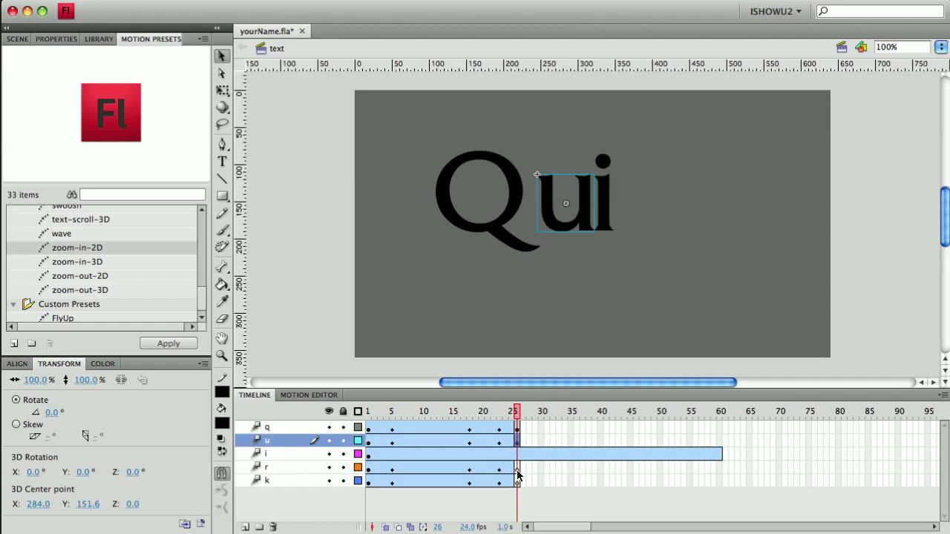
click(520, 467)
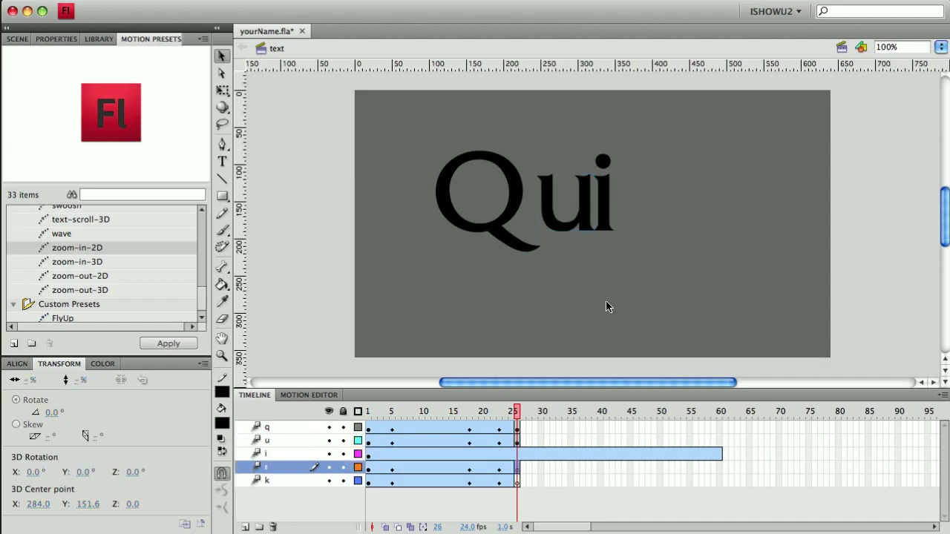
click(500, 468)
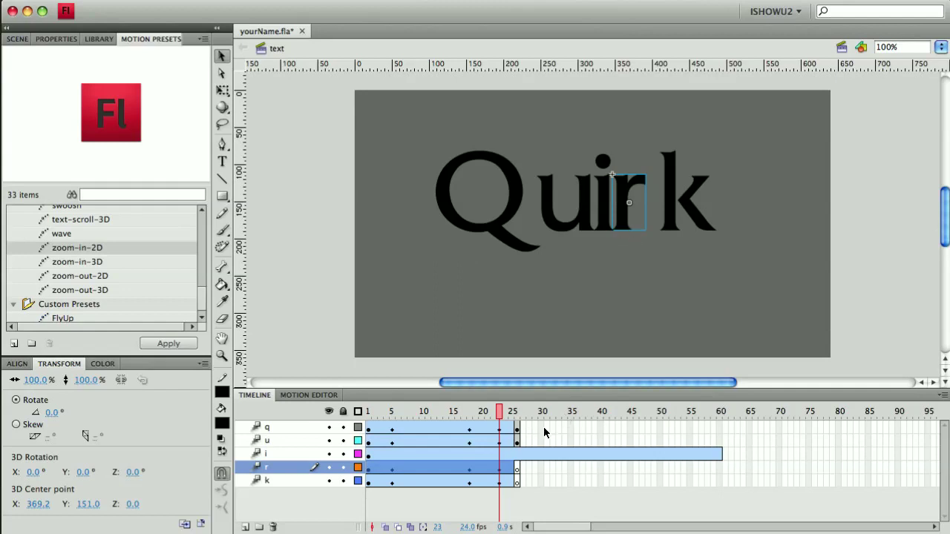
click(518, 471)
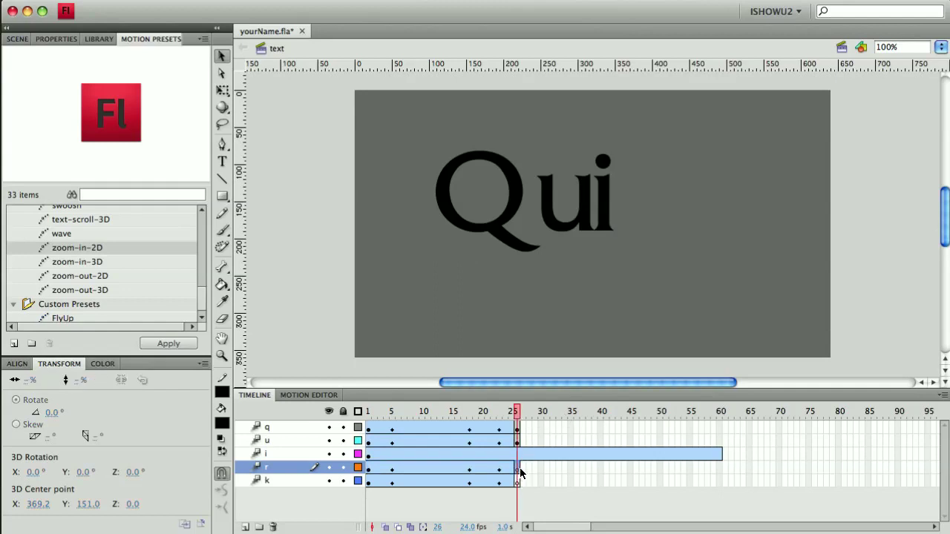
key(F6)
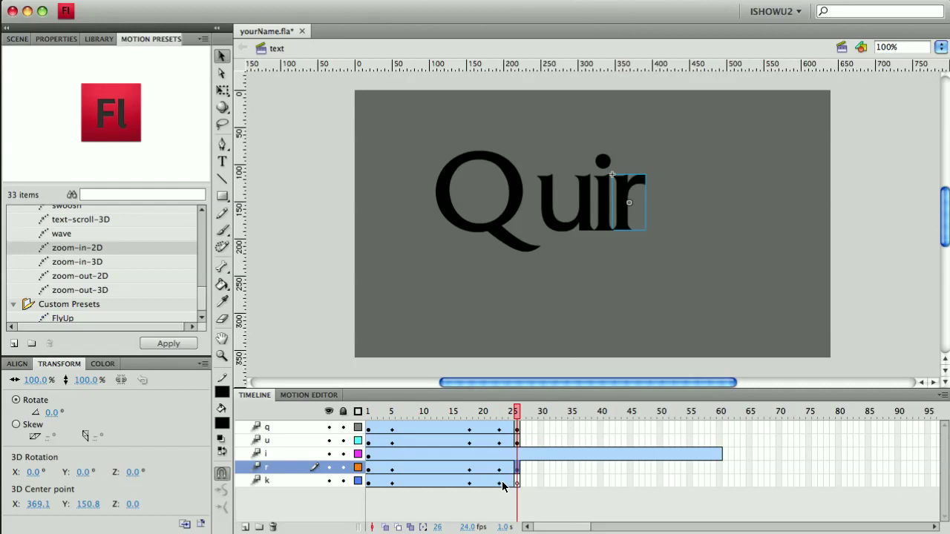
click(499, 481)
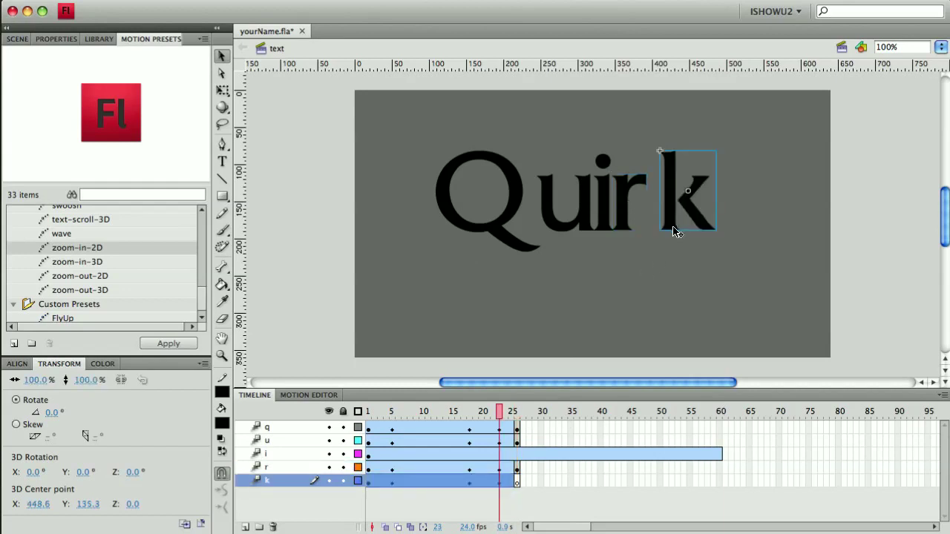
click(520, 481)
key(F6)
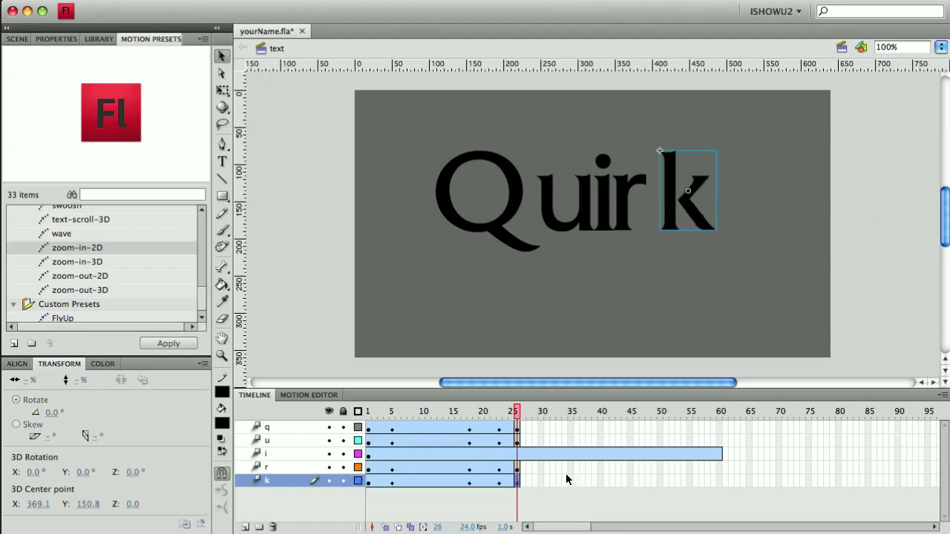
Step: Insert keyframes at frame 60 on the q, u, r and k layers
click(720, 440)
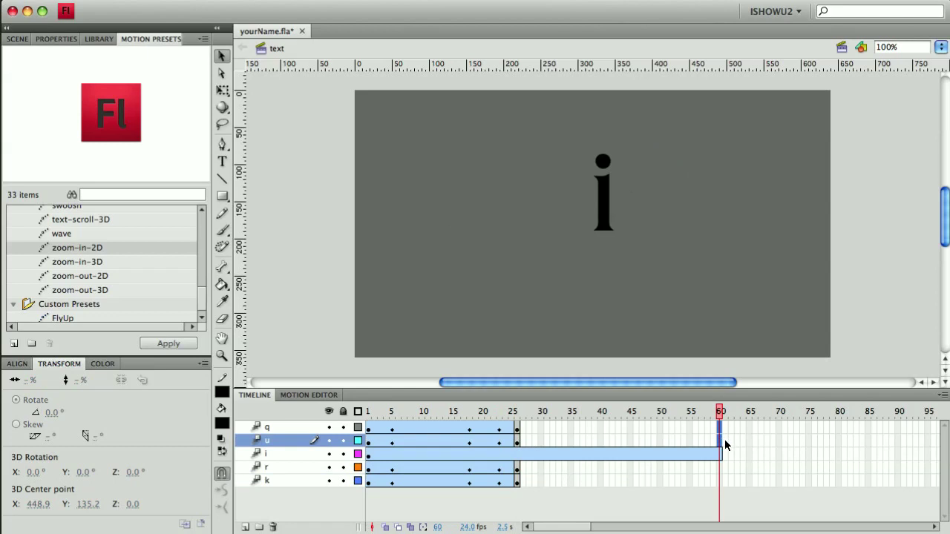
key(F6)
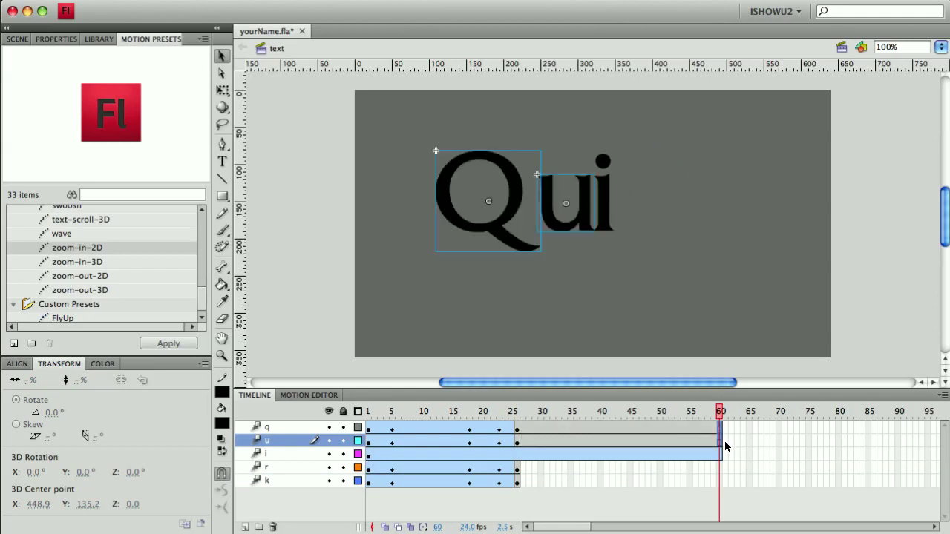
drag(719, 466, 719, 477)
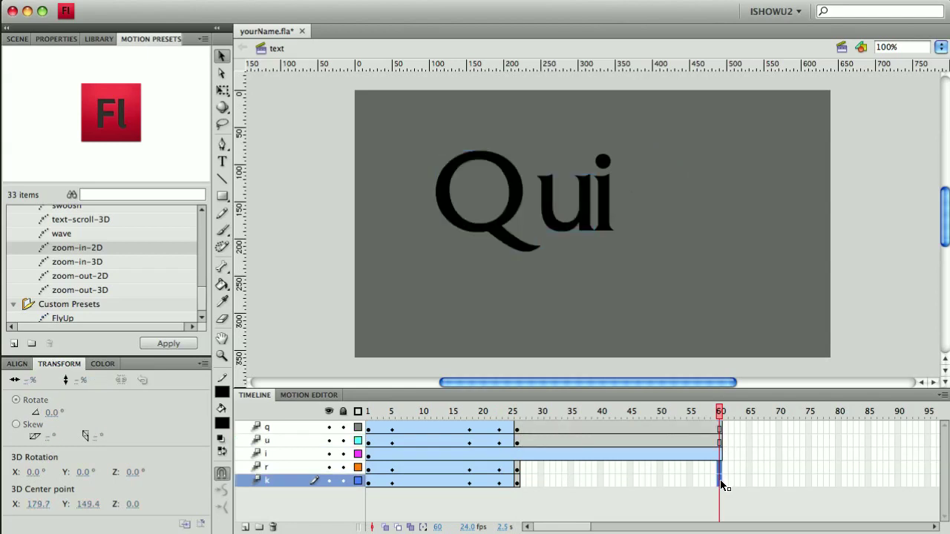
key(F6)
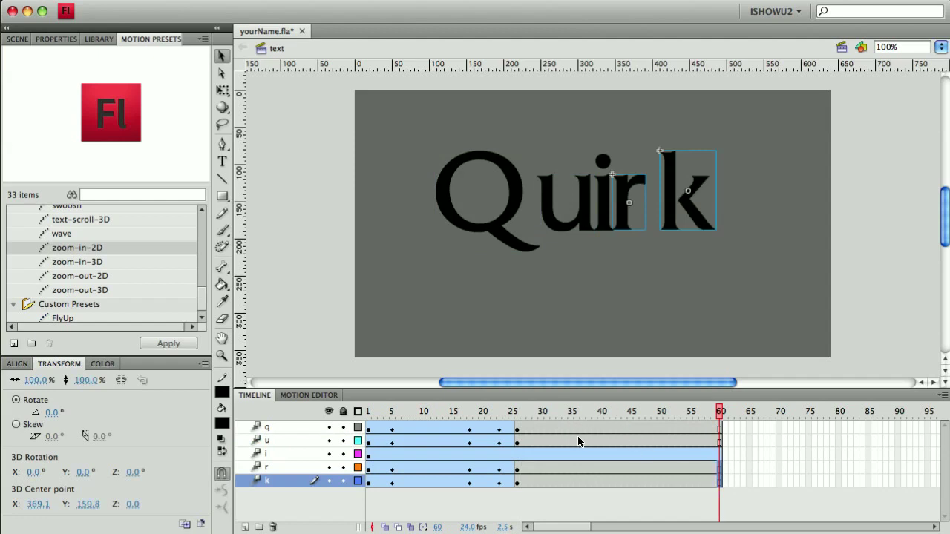